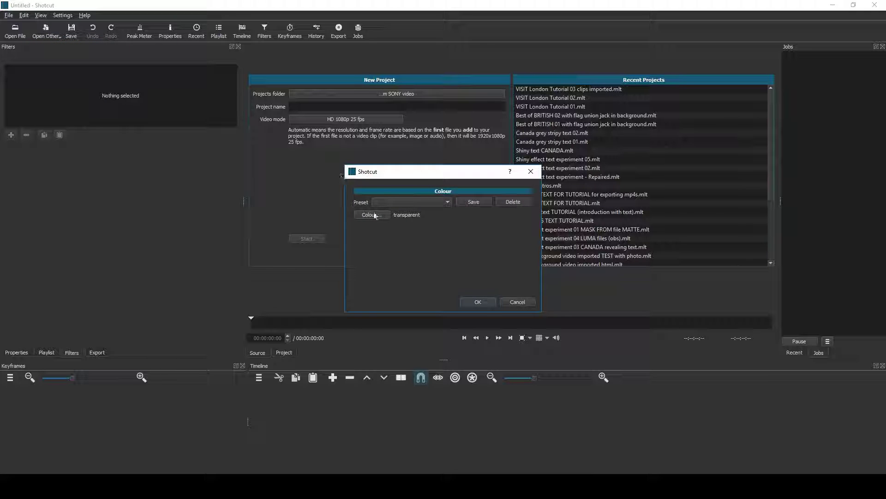
- Create a magenta colour clip and drop it onto the V1 track
click(375, 215)
click(372, 216)
click(501, 336)
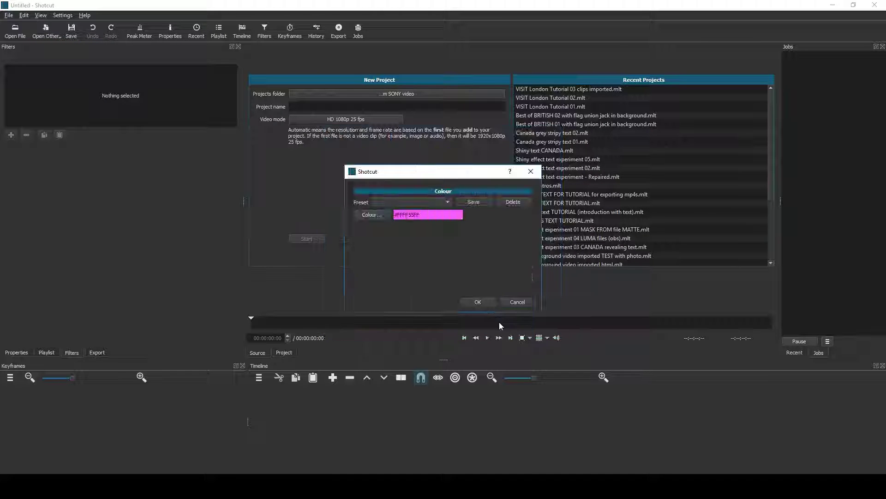
click(477, 302)
drag(435, 211, 349, 424)
click(72, 353)
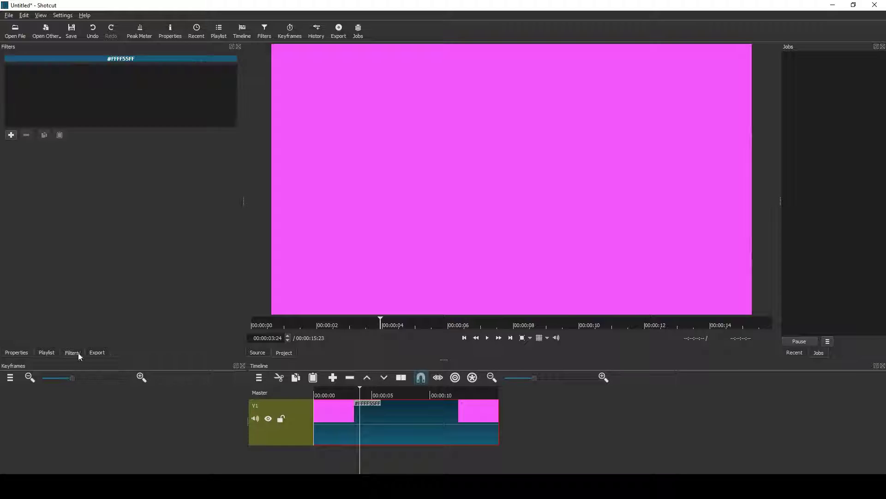
- Add a Text: Simple filter reading LONDON, vertically middle, with the box resized to 1488×818 and centred
click(11, 135)
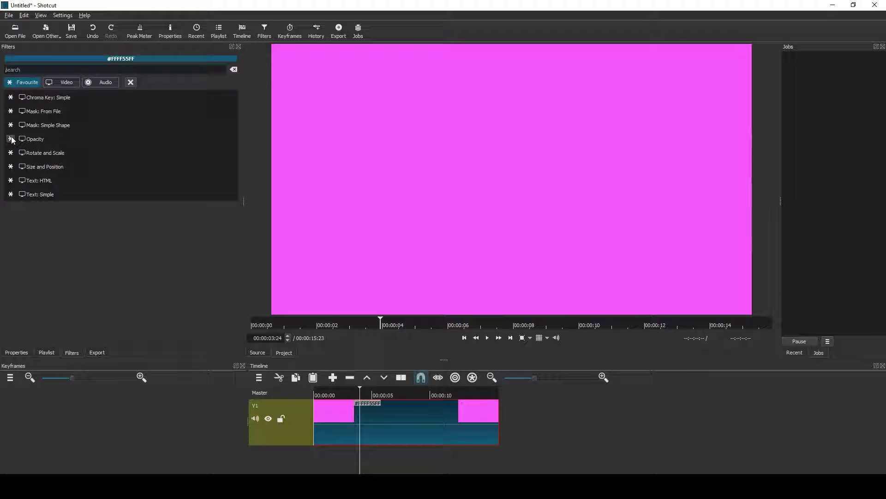
click(47, 194)
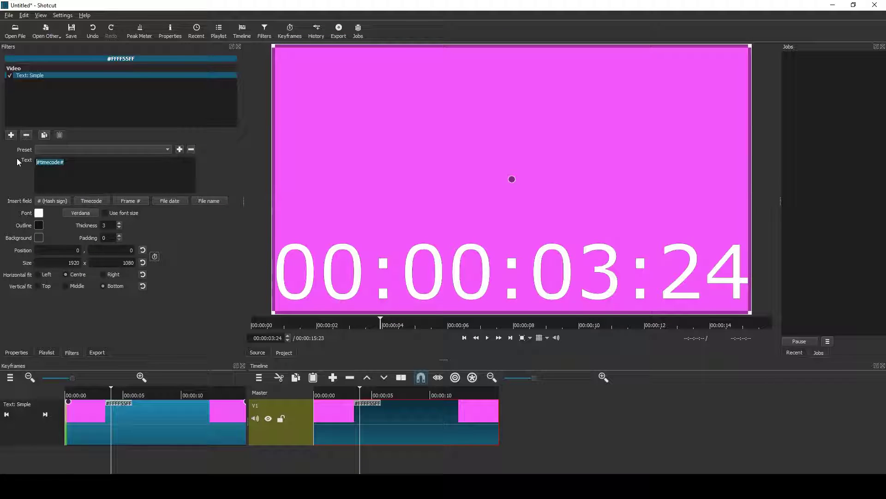
text(LONDON)
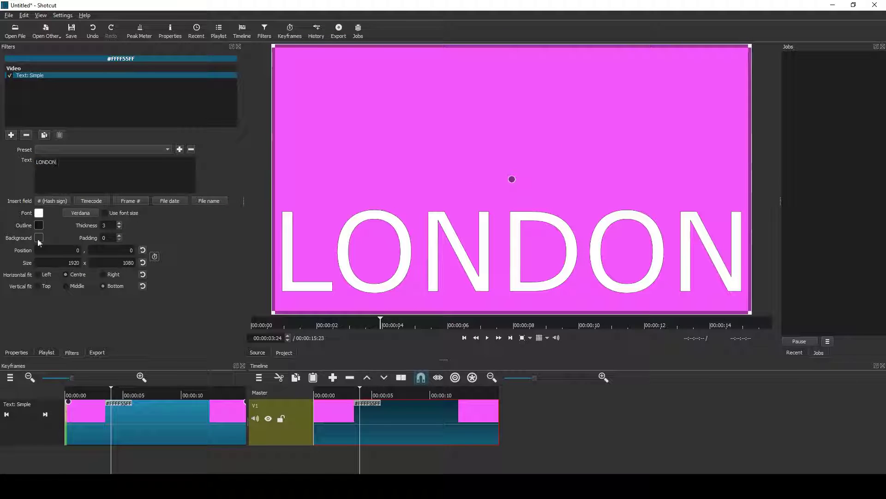
click(71, 287)
drag(750, 313, 637, 251)
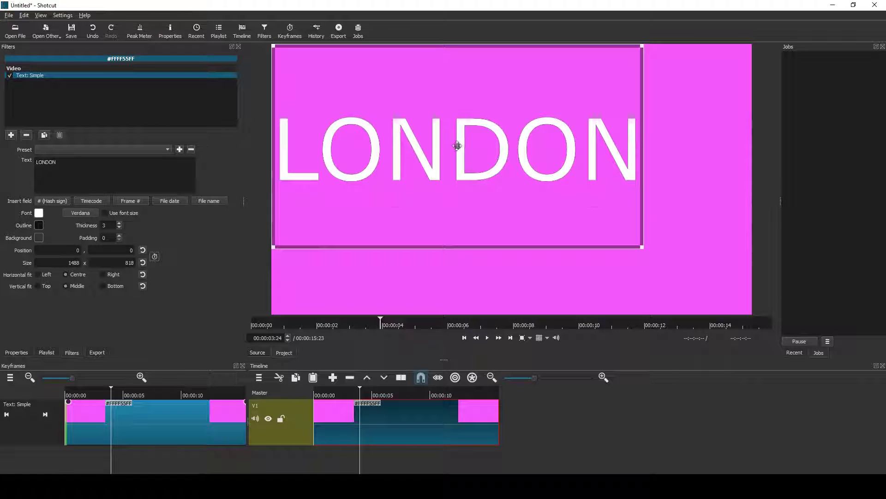
drag(457, 146, 509, 182)
- Set the LONDON text to Verdana Pro Black, nudge it lower, and raise outline thickness to 30
click(91, 214)
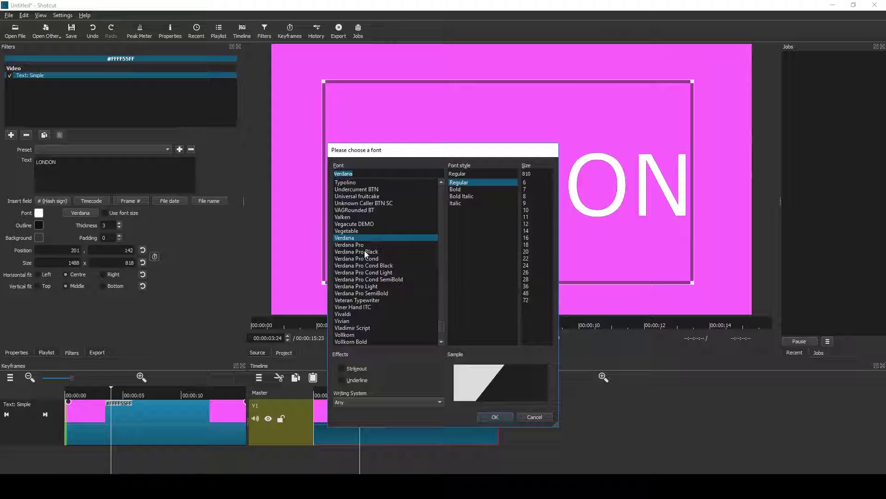
click(366, 252)
click(495, 416)
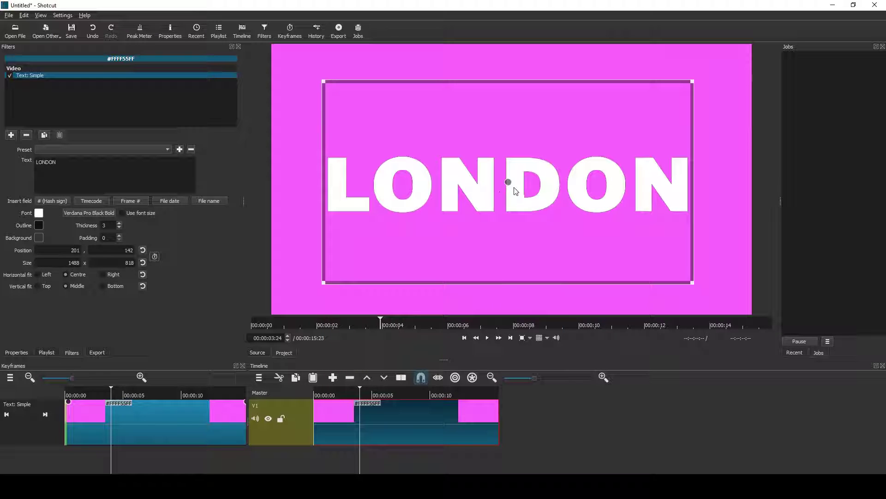
drag(515, 190, 516, 196)
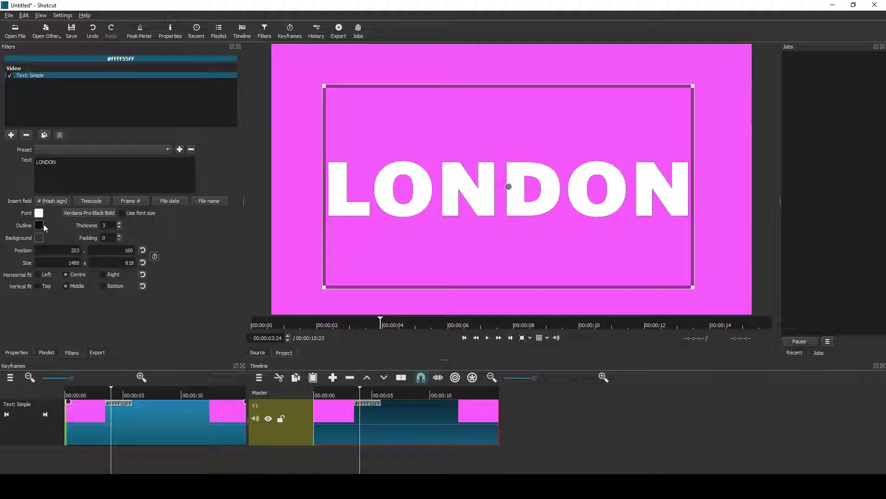
click(120, 224)
click(119, 223)
click(119, 223)
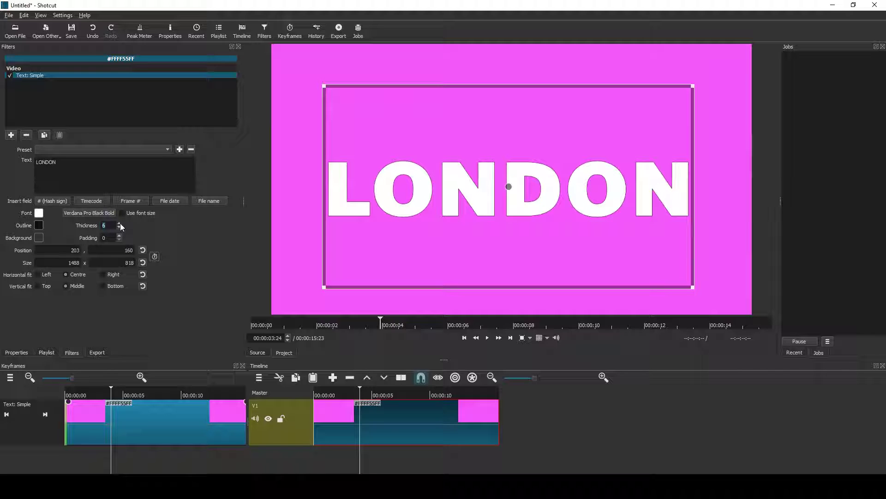
drag(119, 223, 120, 224)
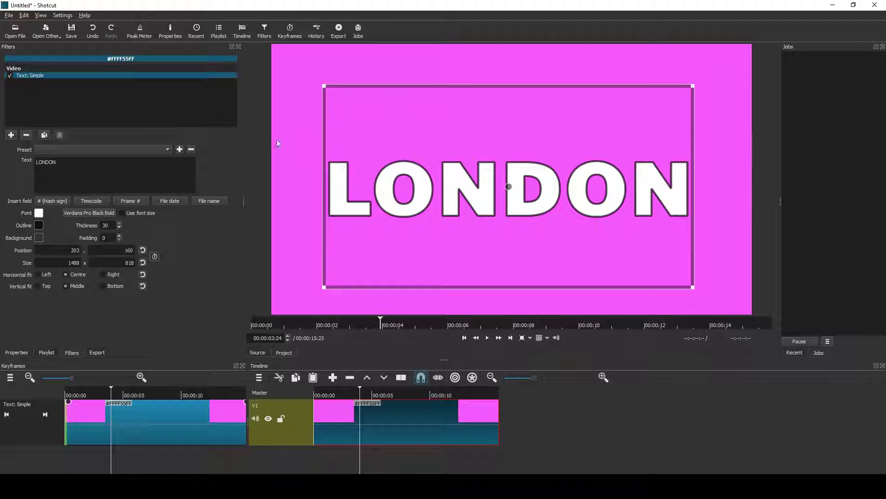
click(9, 15)
- Export the current frame as 'Frame 01 London' PNG into the VISIT LONDON tutorial ALL files folder
click(29, 87)
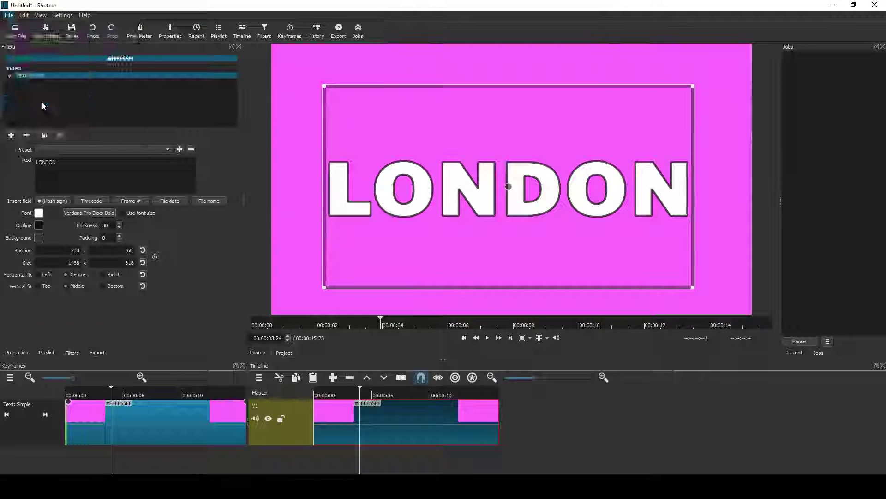
click(54, 159)
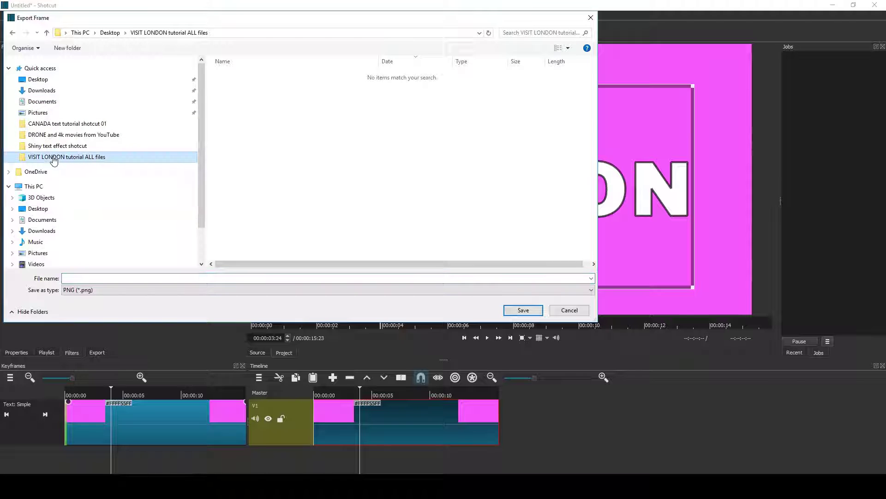
click(97, 277)
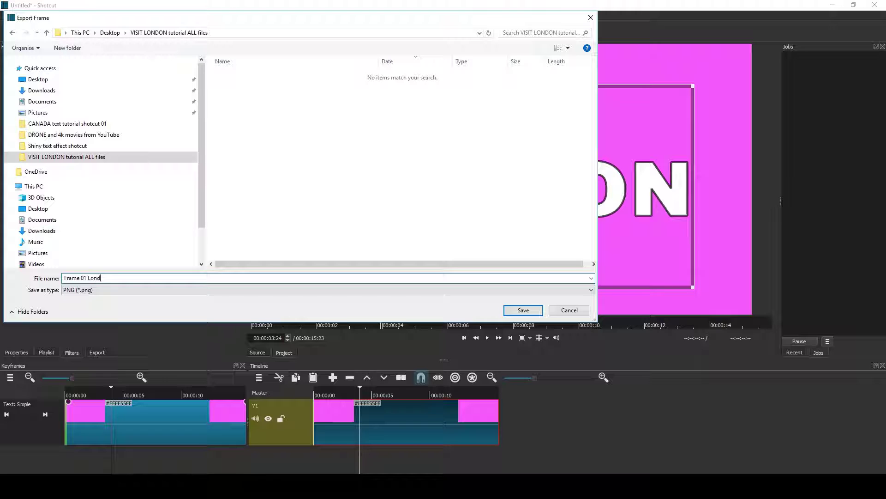
click(531, 313)
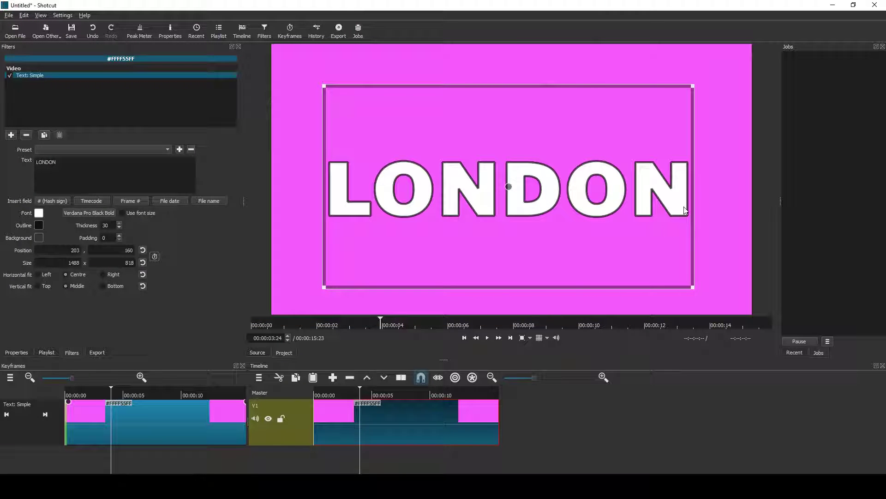
- Delete the colour clip, add a second video track, and place Frame 01 London.png on V2
key(Delete)
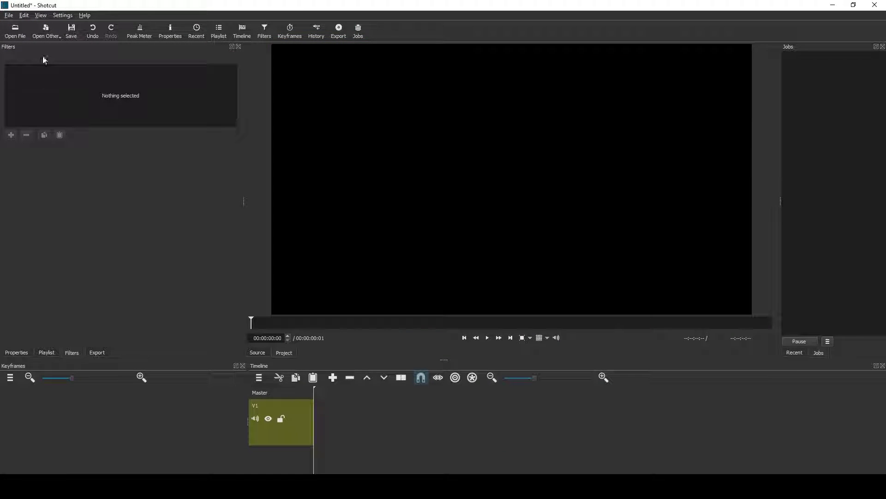
click(16, 37)
click(222, 73)
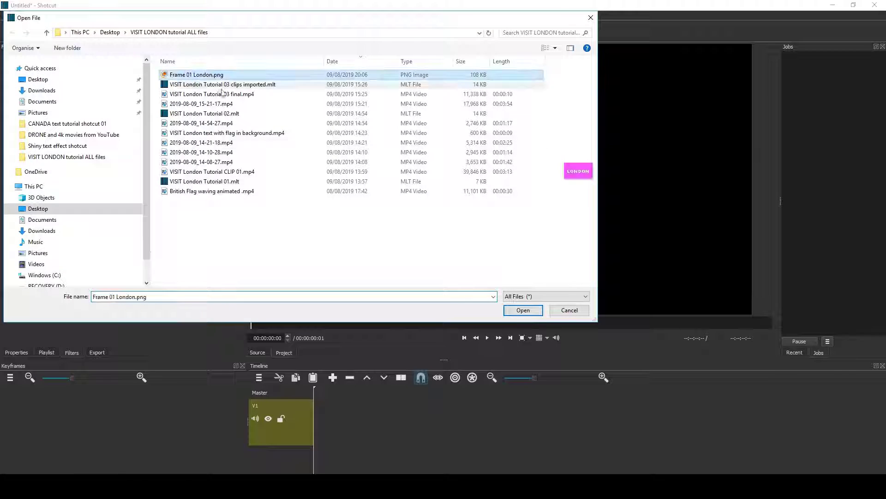
click(521, 308)
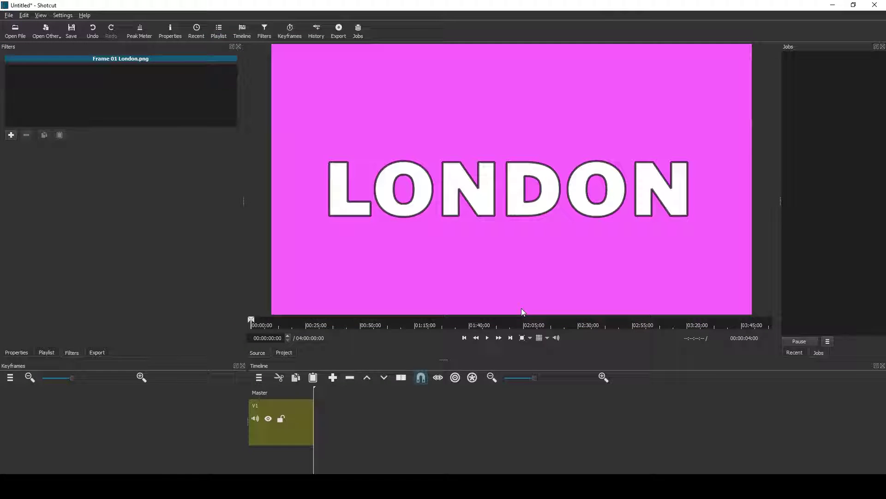
click(259, 377)
click(283, 375)
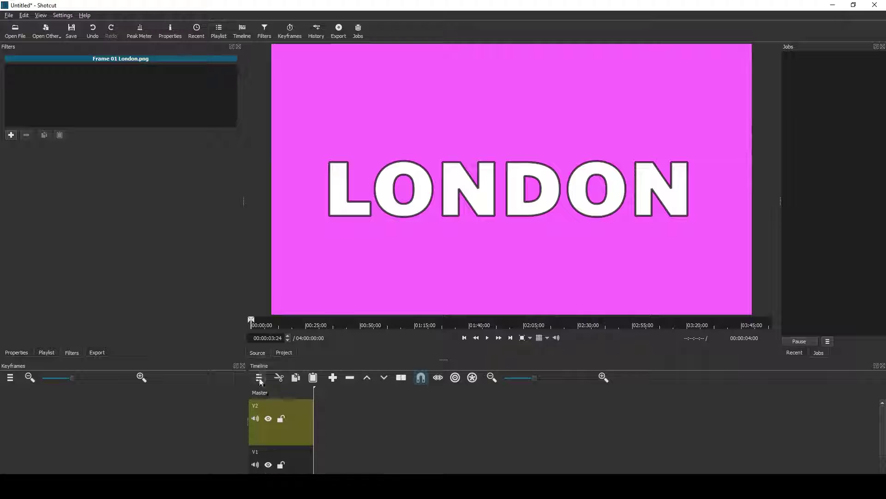
click(259, 379)
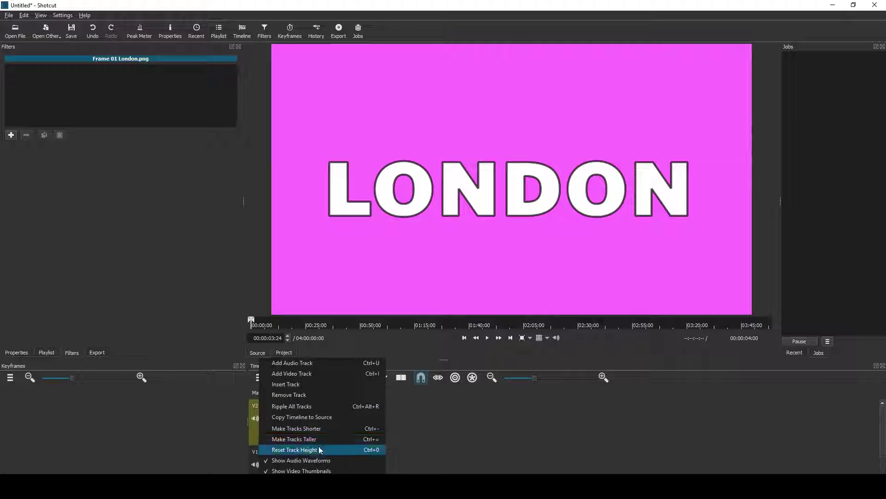
click(319, 428)
drag(408, 292, 354, 404)
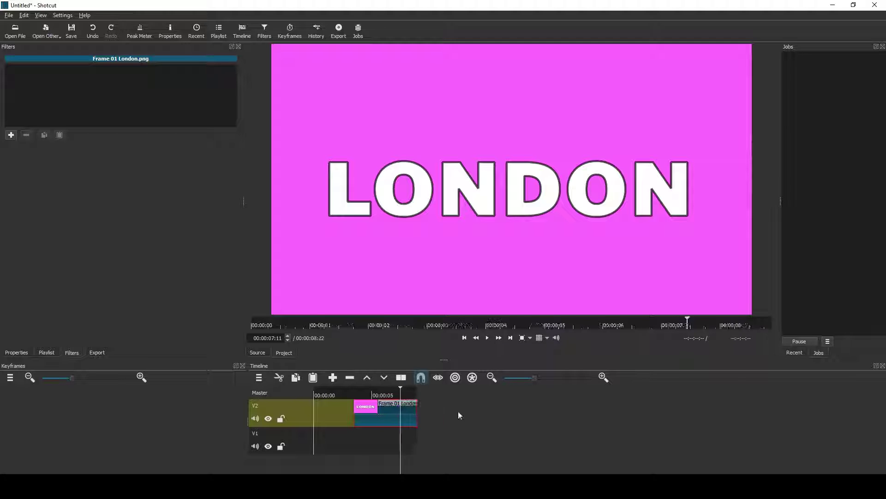
- Open the British Flag waving animated video, place it on V1, and play from the start
click(21, 36)
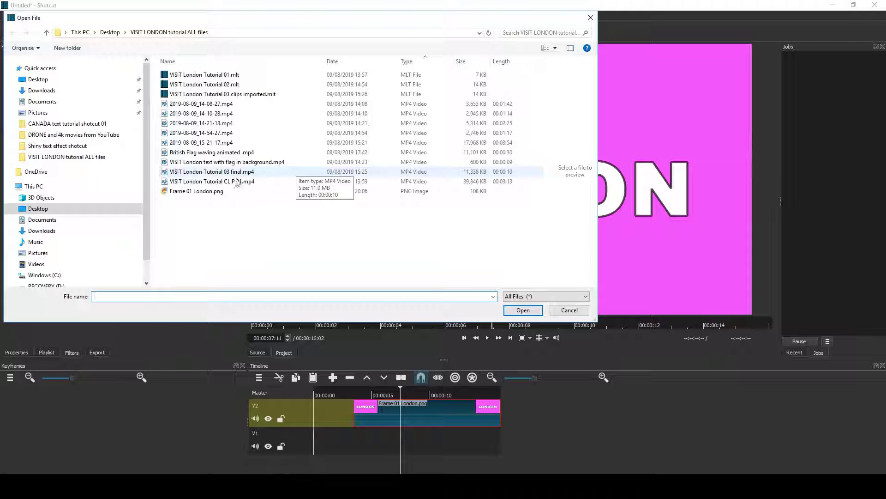
click(296, 152)
key(Return)
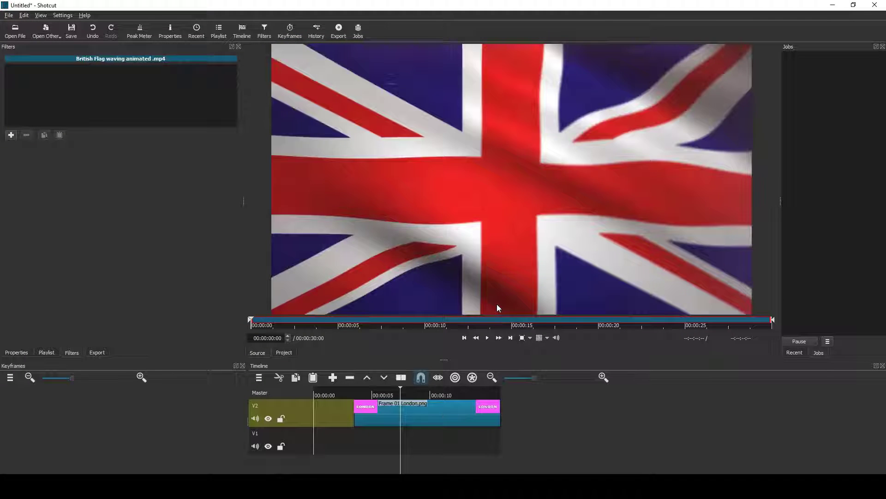
drag(497, 304, 313, 434)
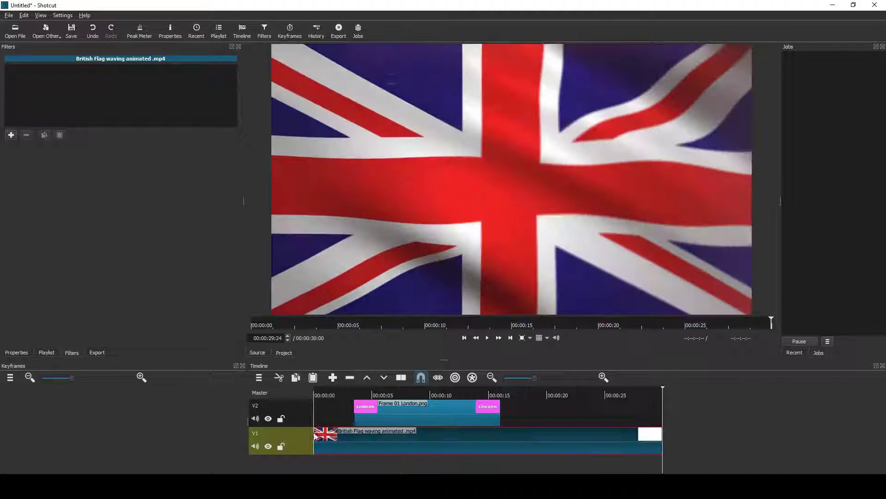
click(344, 393)
key(space)
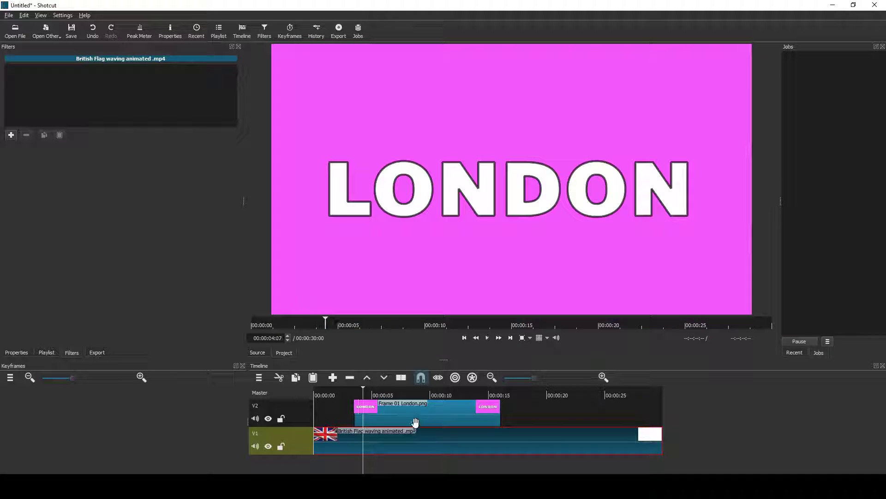
- Add a Chroma Key: Simple filter to the LONDON image, keying out its white letters
click(412, 416)
click(11, 134)
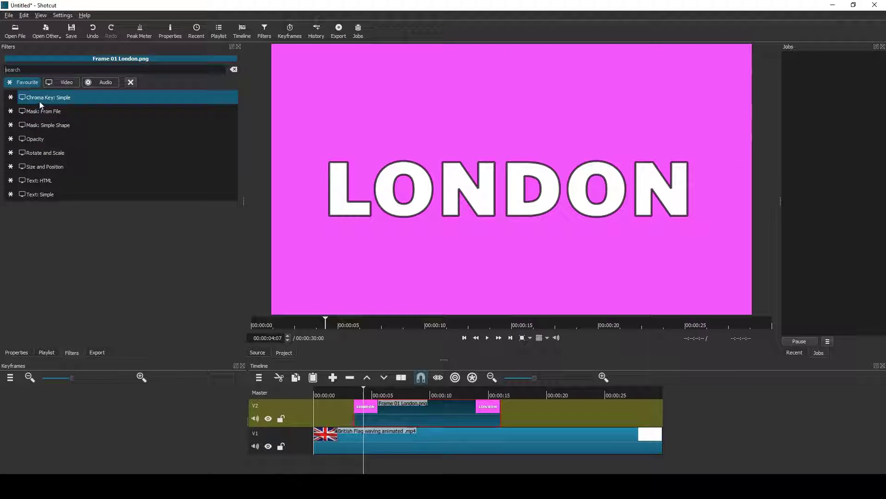
click(42, 92)
click(46, 161)
click(342, 189)
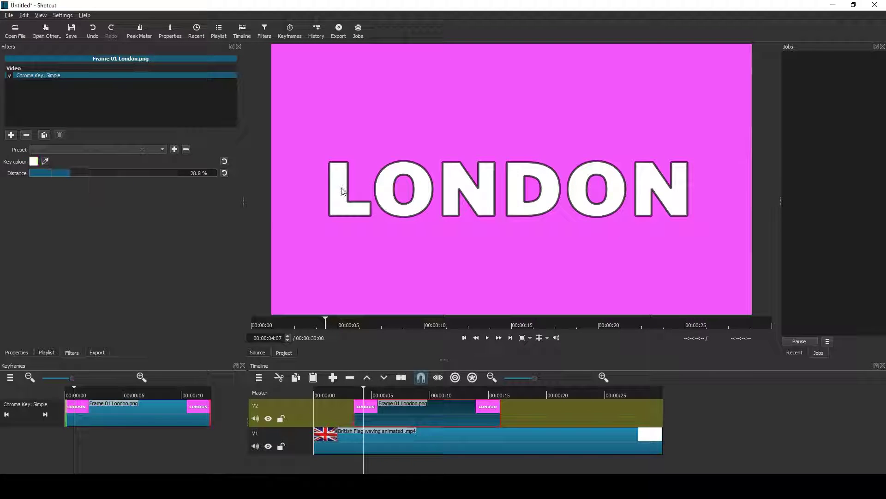
key(space)
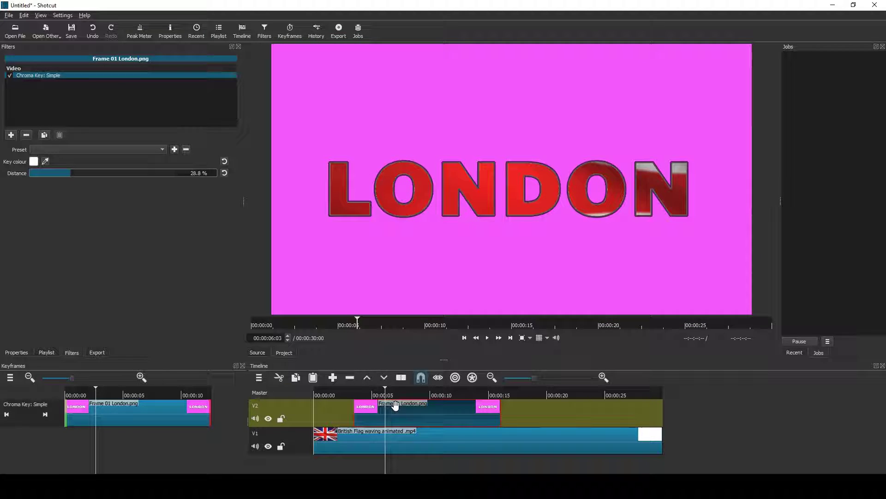
- Add an Opacity filter to the LONDON image at 57%
click(11, 135)
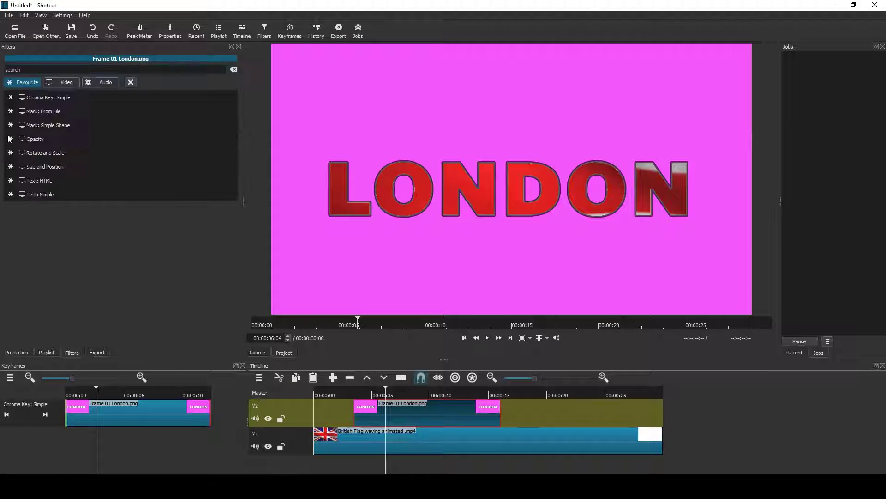
click(60, 139)
click(105, 171)
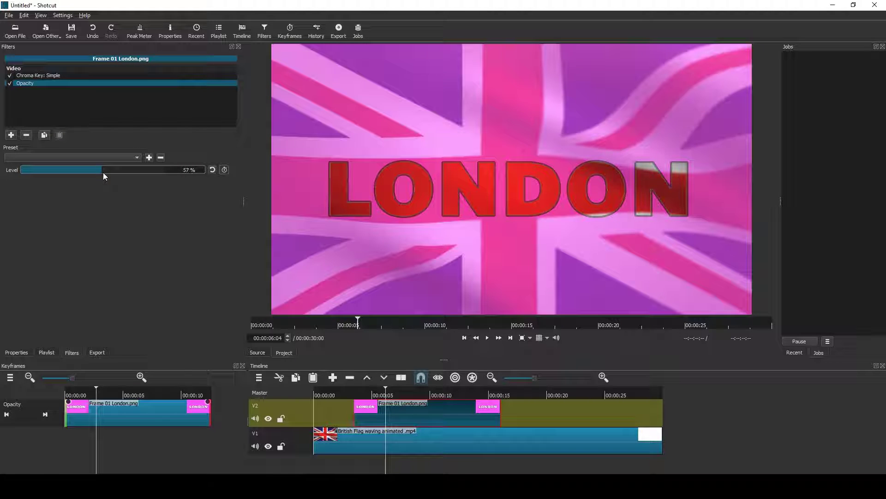
- Add Size and Position to the flag clip, squeezing it to 1594×396 at 160,361 behind LONDON
click(353, 434)
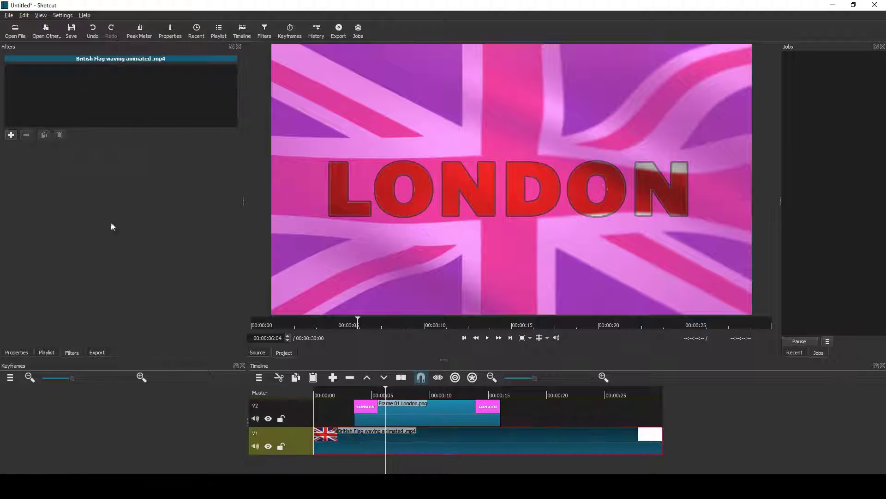
click(11, 135)
click(62, 166)
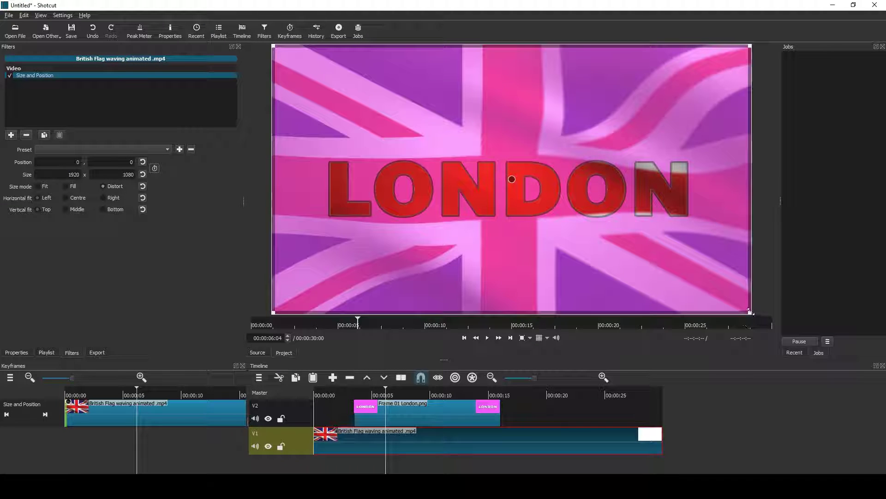
drag(750, 312, 569, 166)
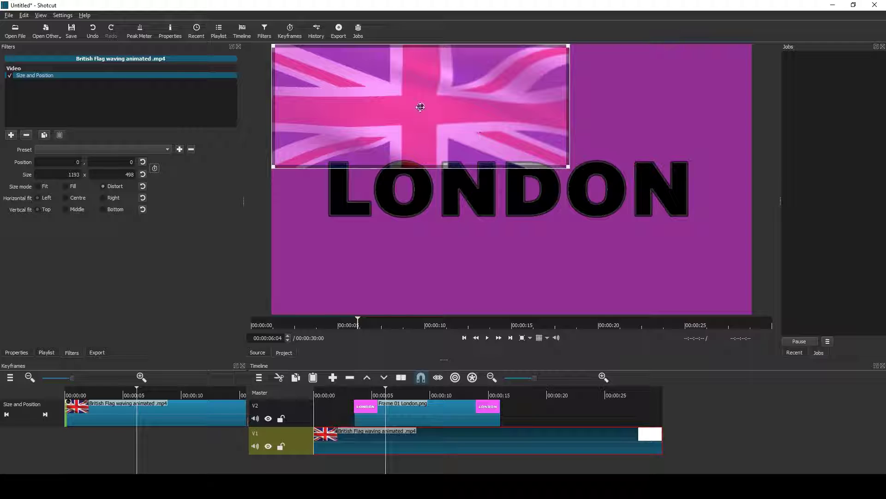
drag(420, 107, 460, 196)
drag(609, 251, 710, 232)
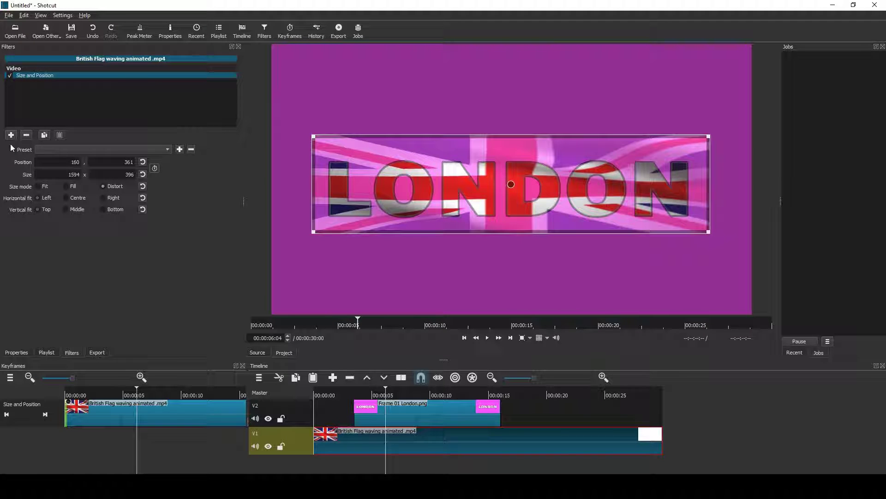
click(401, 416)
- Remove the Opacity filter, start the LONDON clip at 00:00:00 lasting ~16 s, and export the video
click(27, 84)
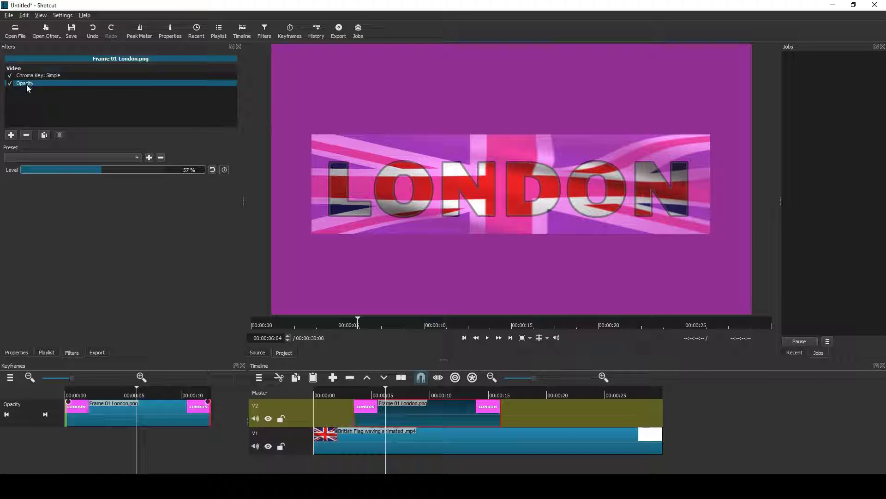
click(26, 135)
click(348, 396)
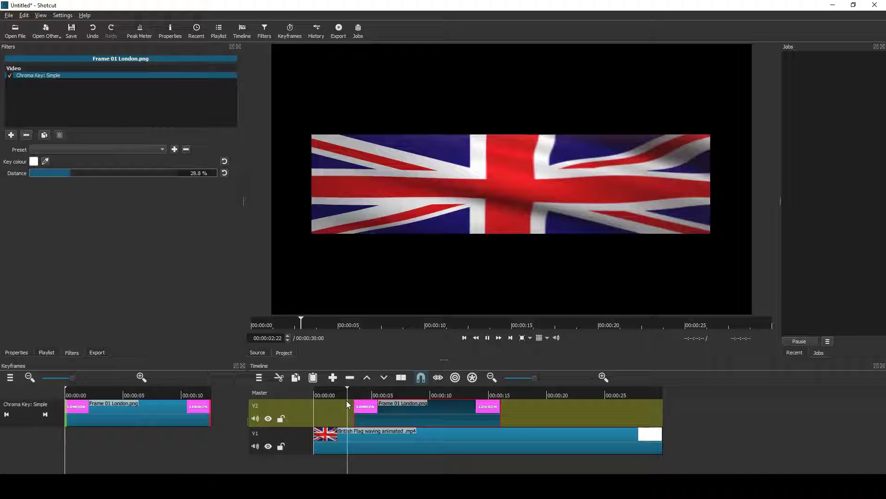
key(space)
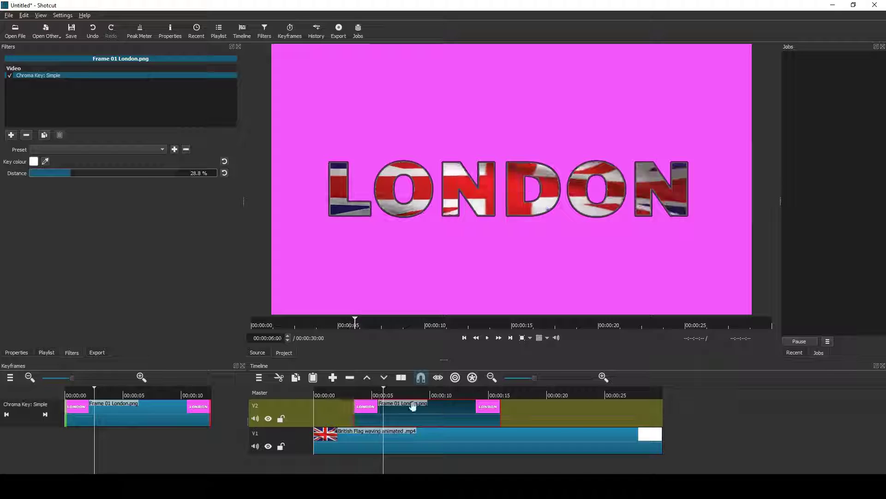
drag(432, 406, 392, 408)
drag(457, 411, 511, 411)
click(95, 353)
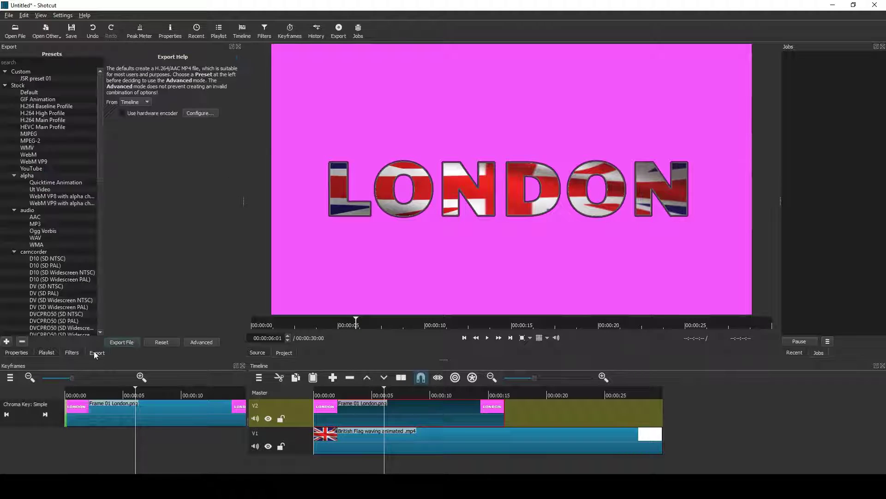
click(121, 343)
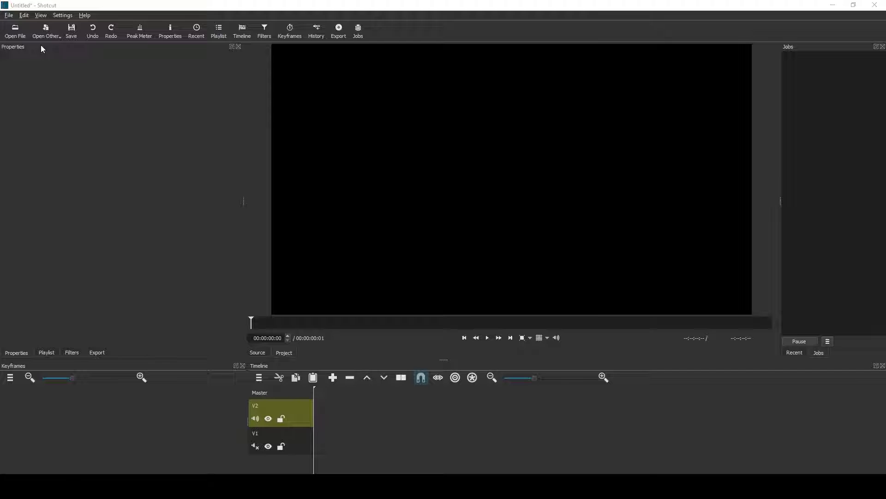
- Open text london 01.mp4 and place it on track V2
click(16, 31)
click(193, 103)
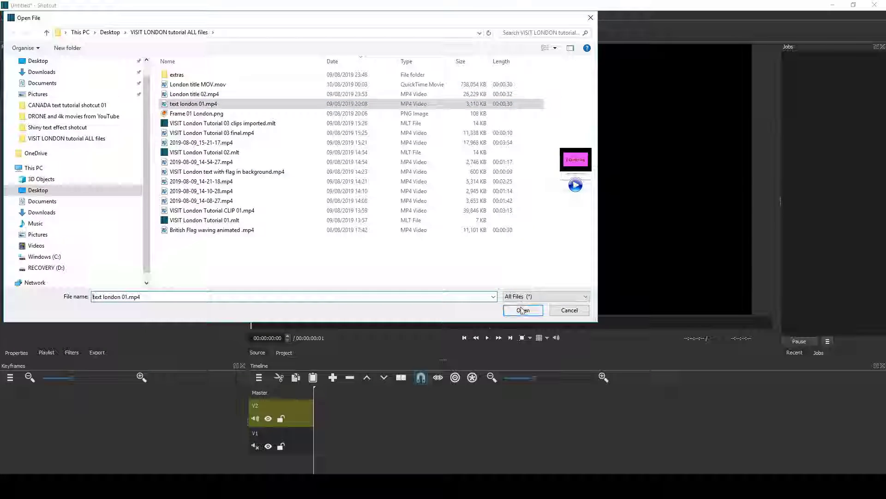
click(522, 310)
drag(530, 249, 375, 411)
click(16, 32)
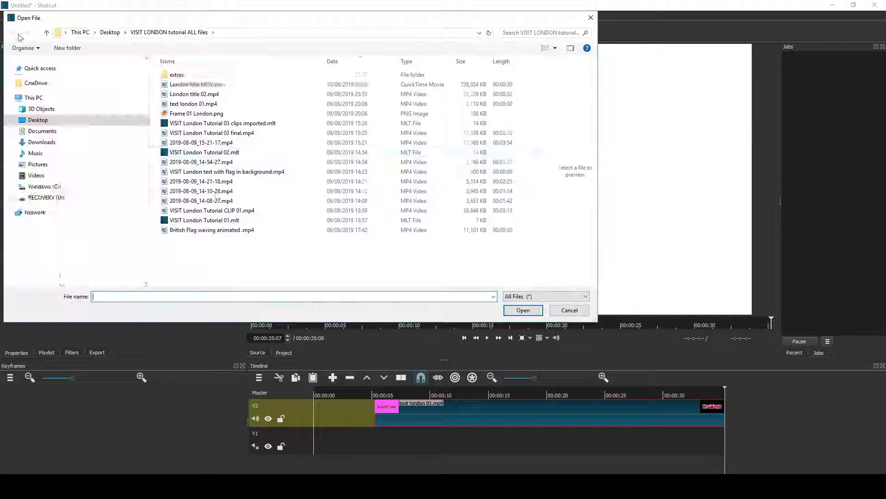
- Put VISIT London Tutorial CLIP 01.mp4 on V1 and shift the text clip to start near 00:00:07
click(213, 210)
click(523, 311)
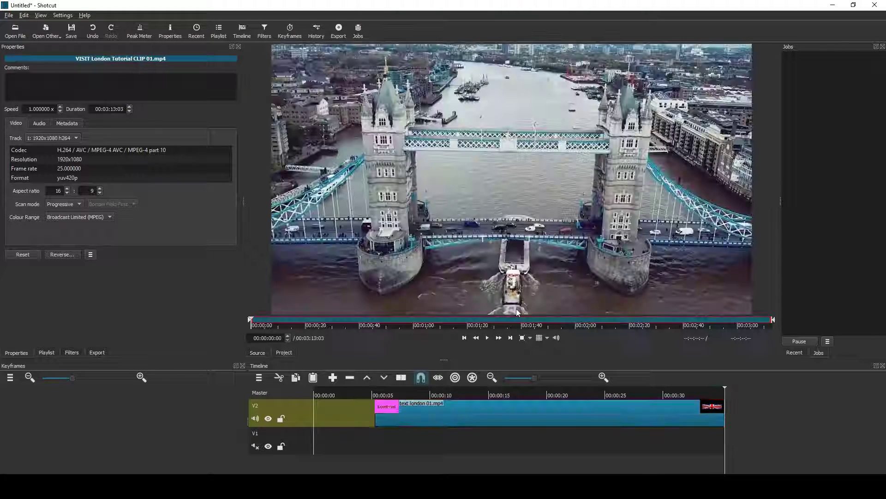
drag(487, 440, 463, 440)
key(Home)
drag(522, 412, 543, 413)
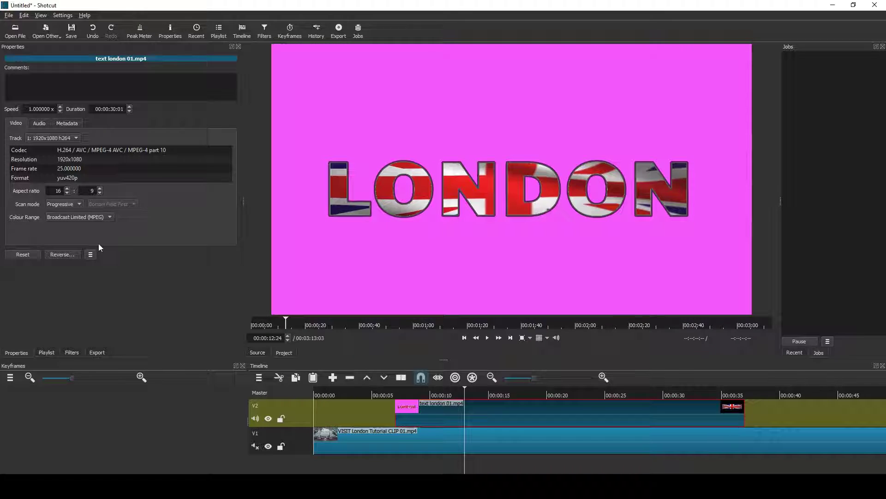
- Add Chroma Key: Simple to the text clip to remove its pink background
click(73, 353)
click(11, 134)
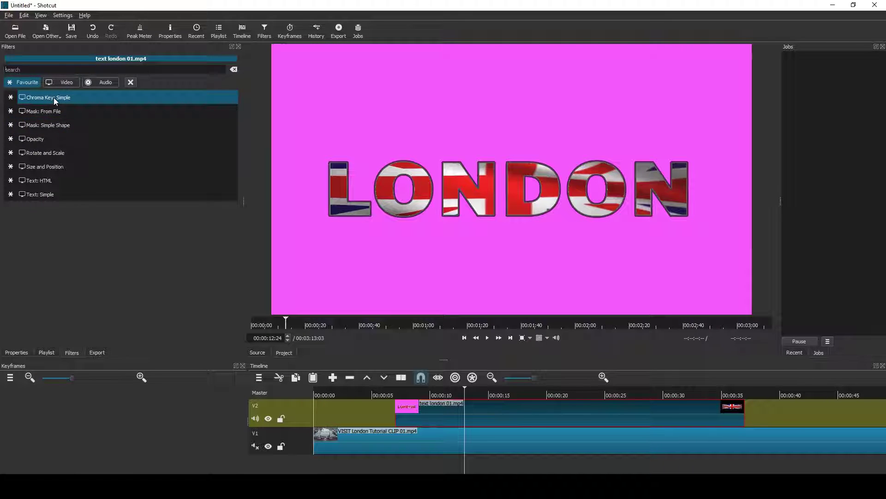
click(49, 97)
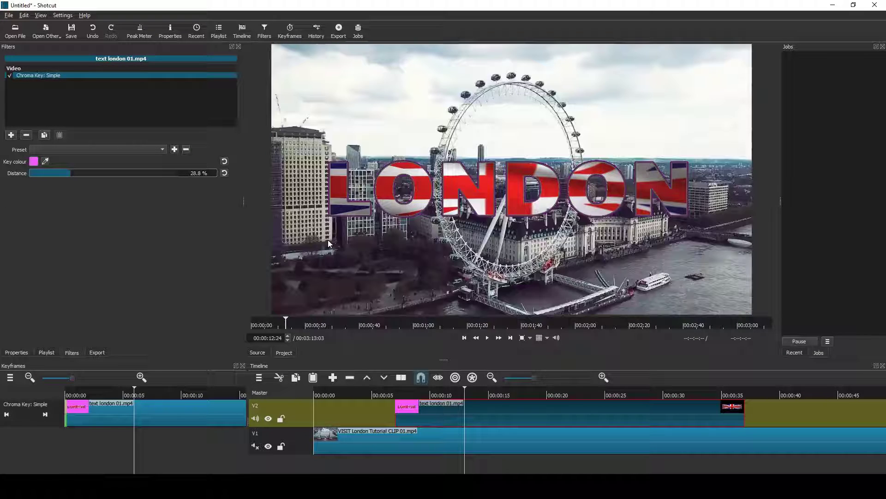
- Create a transparent colour clip and place it on track V2 before the text
click(55, 35)
click(44, 54)
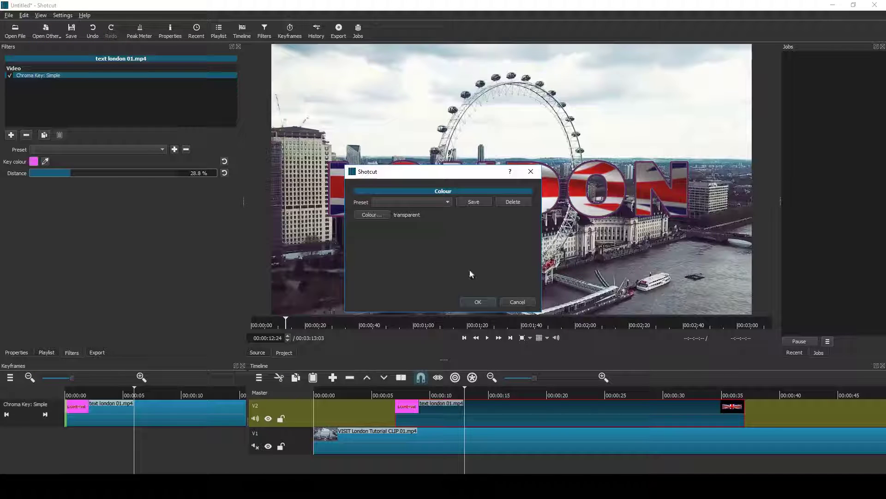
click(475, 299)
drag(488, 249, 330, 404)
- Overlap the transparent clip onto the start of the LONDON text clip to form a transition
click(411, 413)
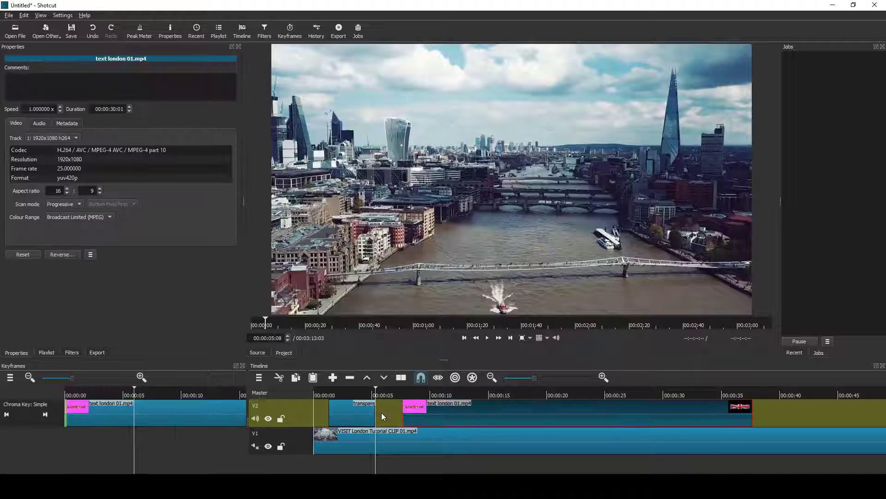
click(355, 395)
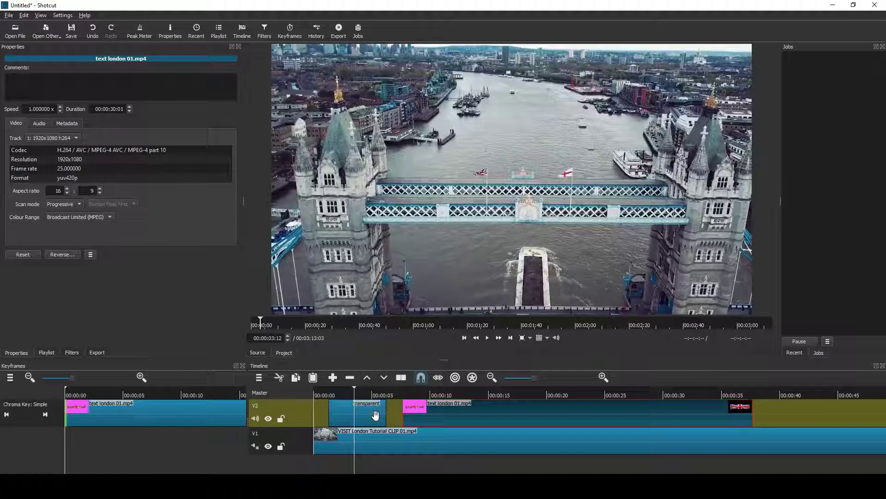
drag(374, 415, 409, 415)
- Trim the text clip's tail at the playhead and overlap a transparent clip over its end
click(577, 413)
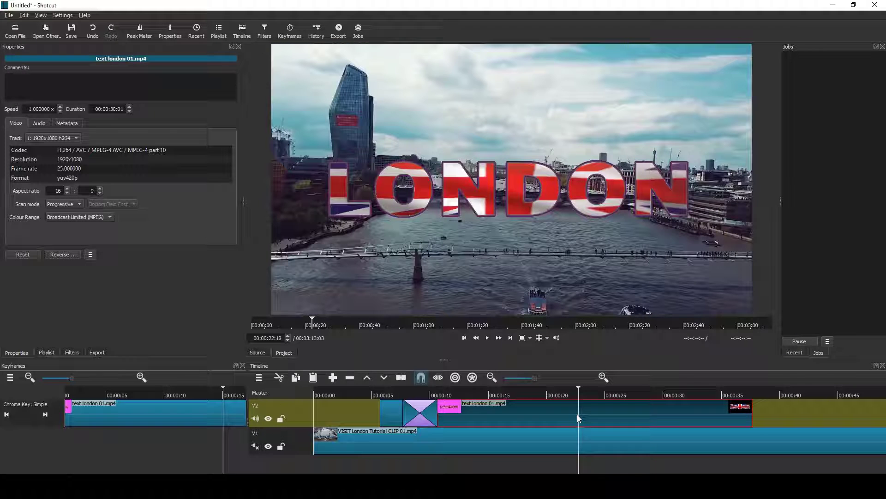
key(])
drag(388, 410, 642, 413)
drag(588, 421, 567, 417)
- Switch the opening transition from Dissolve to Bar Horizontal and scrub through to preview the wipe
click(419, 416)
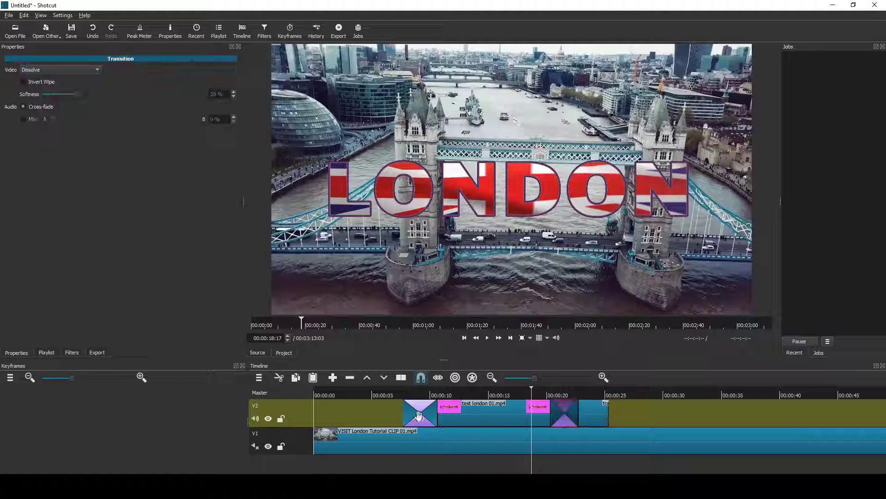
click(400, 399)
key(space)
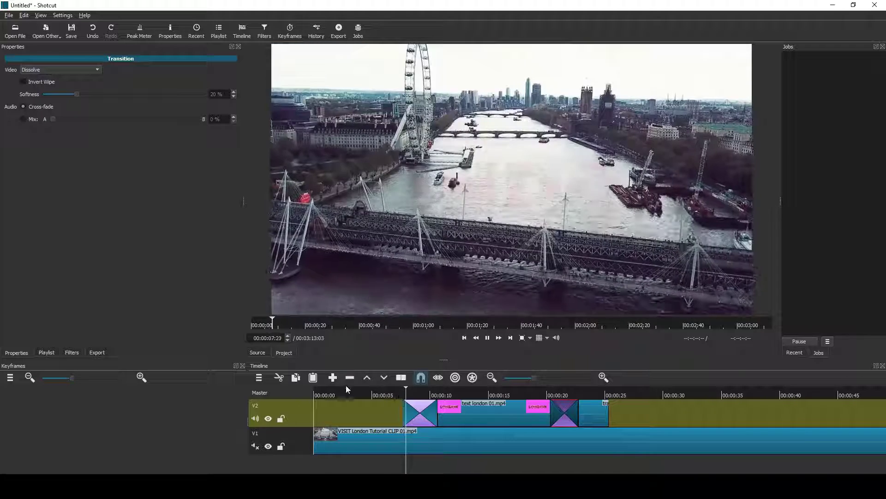
key(space)
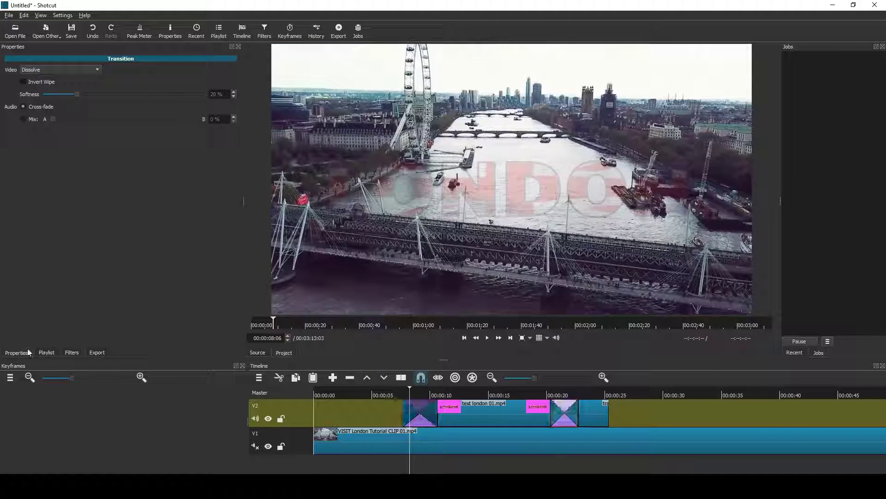
click(59, 70)
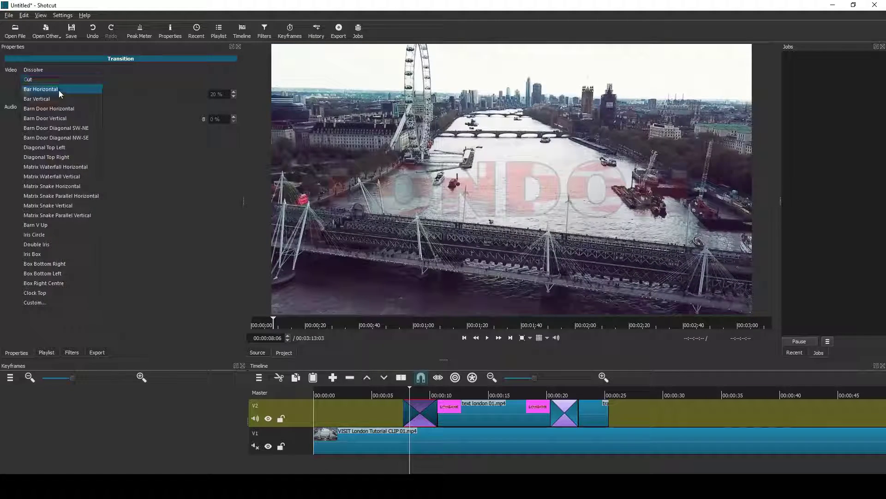
click(59, 90)
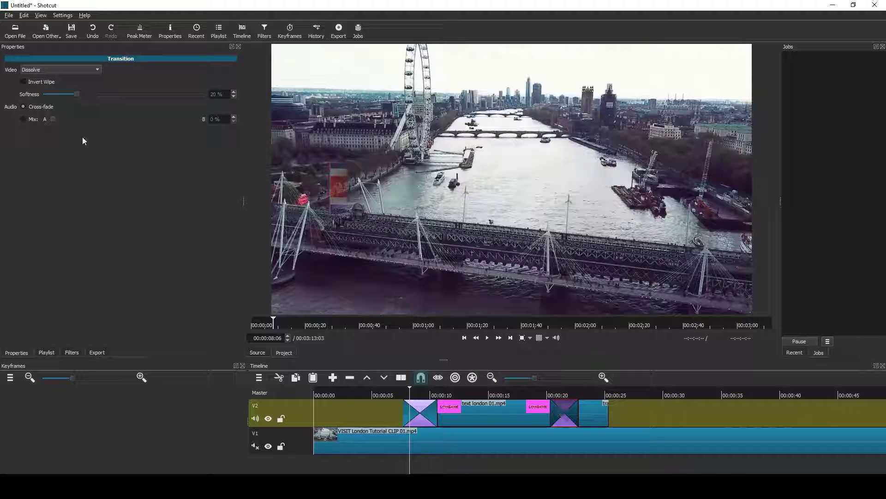
click(55, 70)
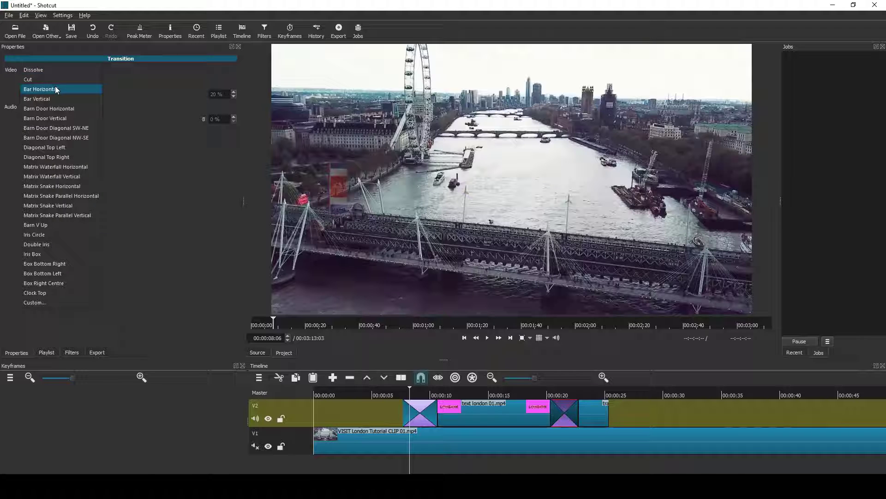
click(55, 87)
drag(403, 398, 409, 398)
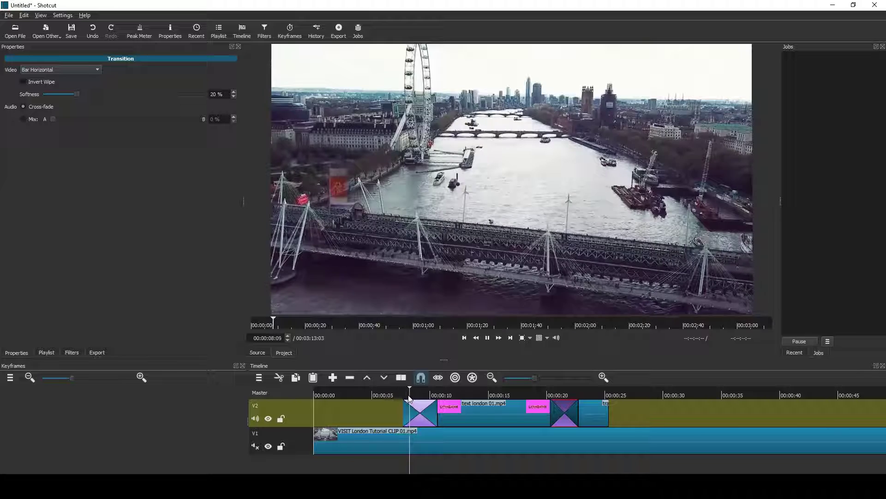
- Insert a new empty video track and create a text clip reading VISIT
click(259, 377)
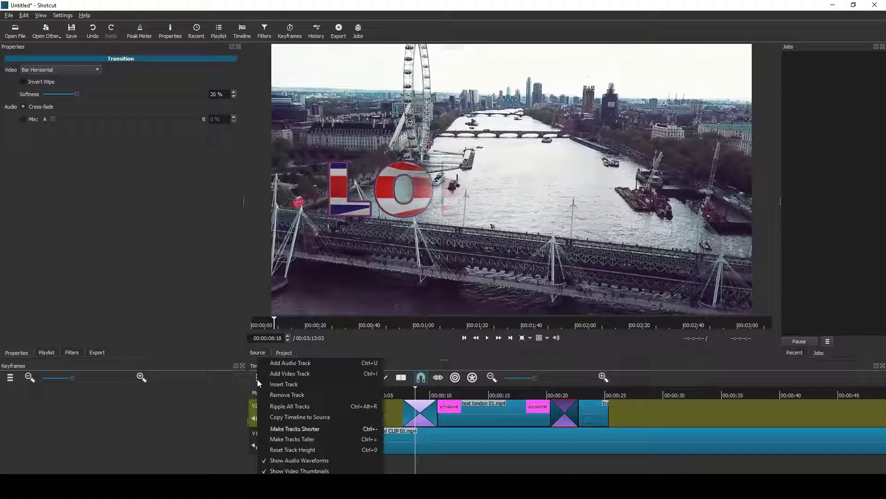
click(289, 383)
click(46, 32)
click(61, 57)
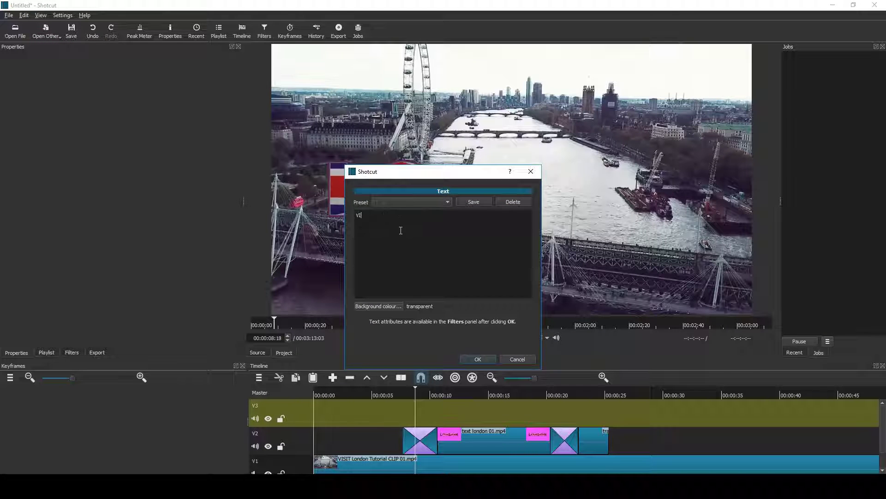
click(481, 358)
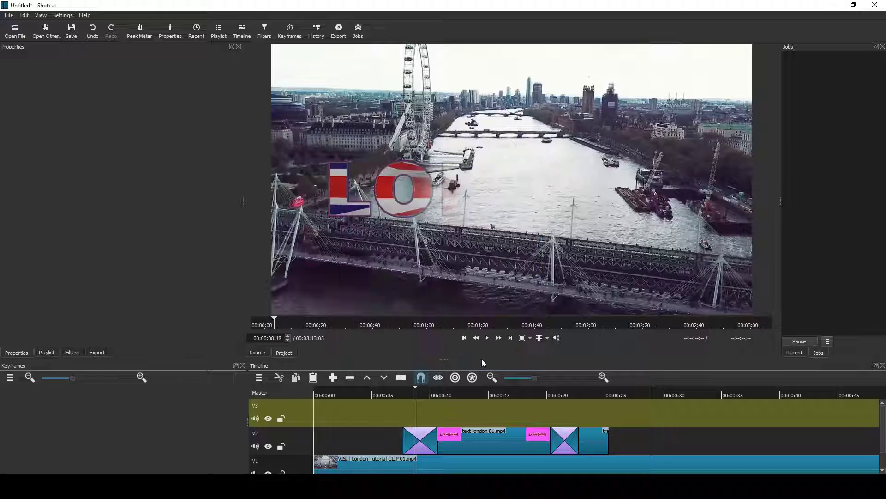
- Centre VISIT vertically, let it fill its box, move it up, and set the font to VAGRounded BT
click(71, 288)
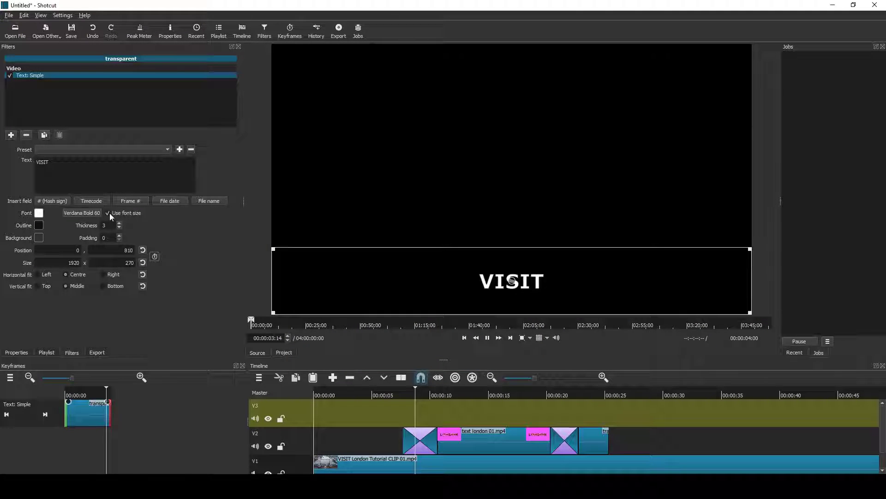
click(106, 213)
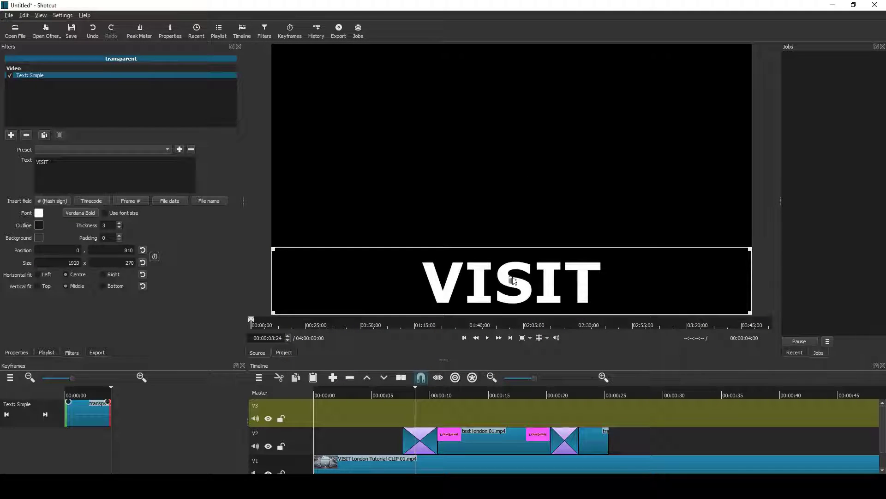
drag(513, 280, 515, 145)
click(92, 214)
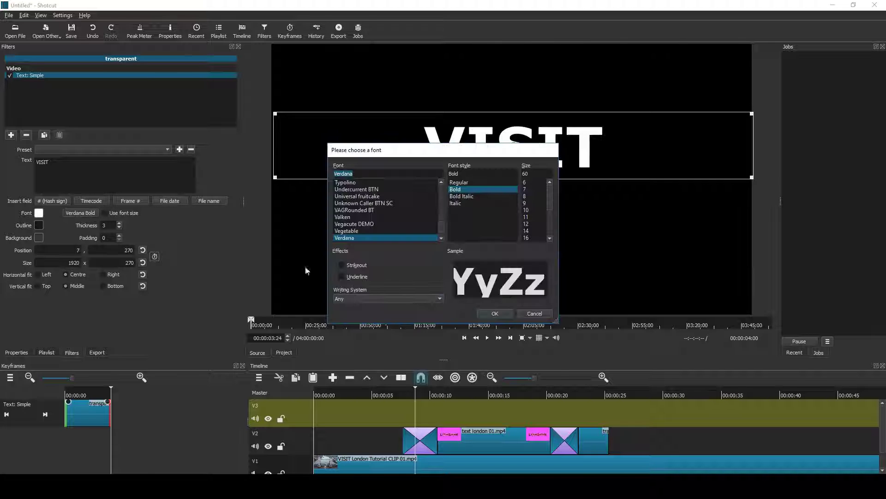
drag(387, 324, 387, 422)
drag(454, 151, 146, 122)
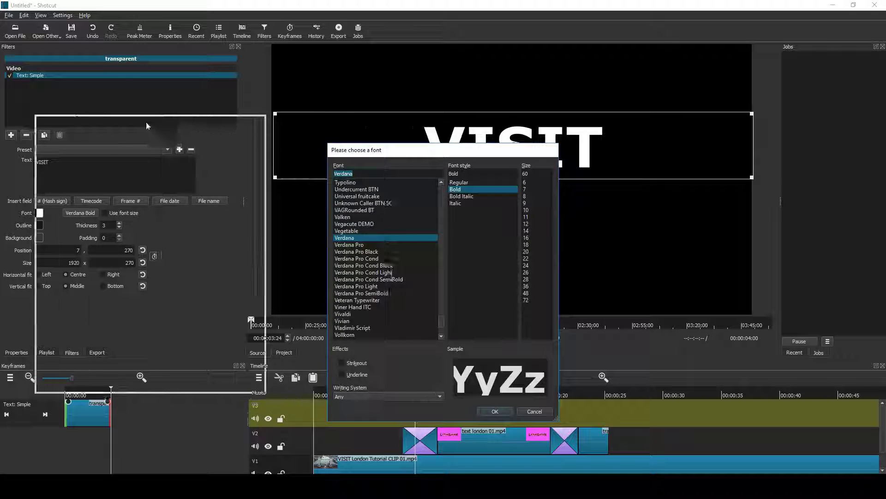
click(50, 197)
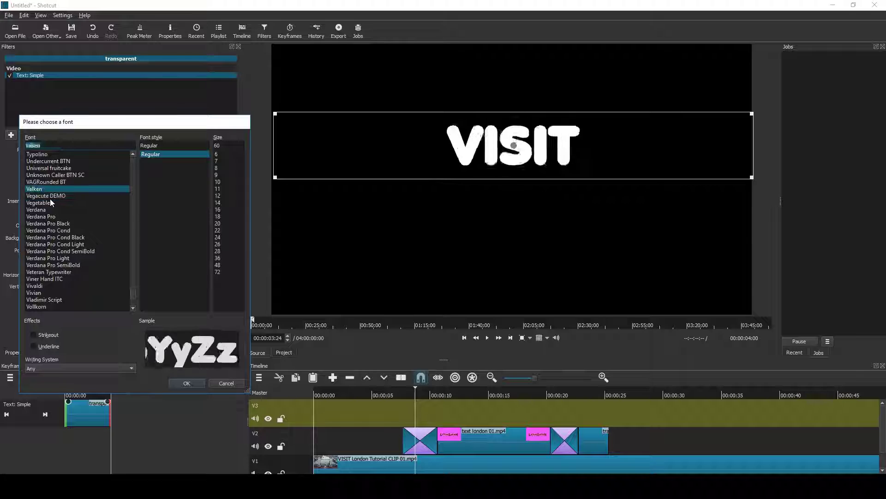
key(Up)
key(Up)
key(Down)
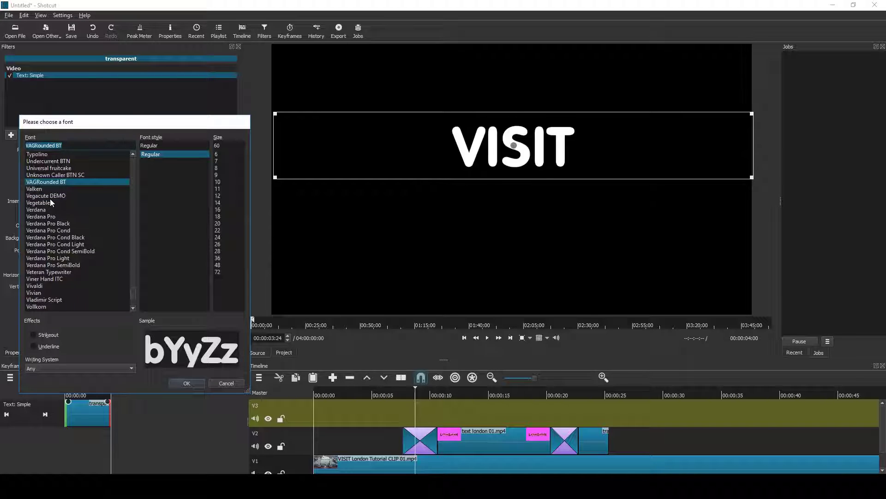
click(187, 383)
- Place the VISIT clip on V3, raise it above LONDON, lengthen it and add a fade-in
drag(449, 399, 411, 412)
key(space)
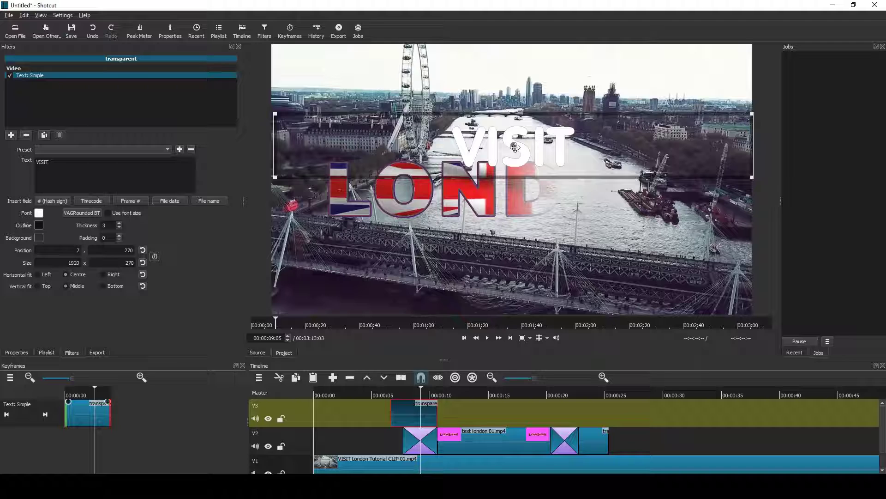
drag(515, 143, 511, 126)
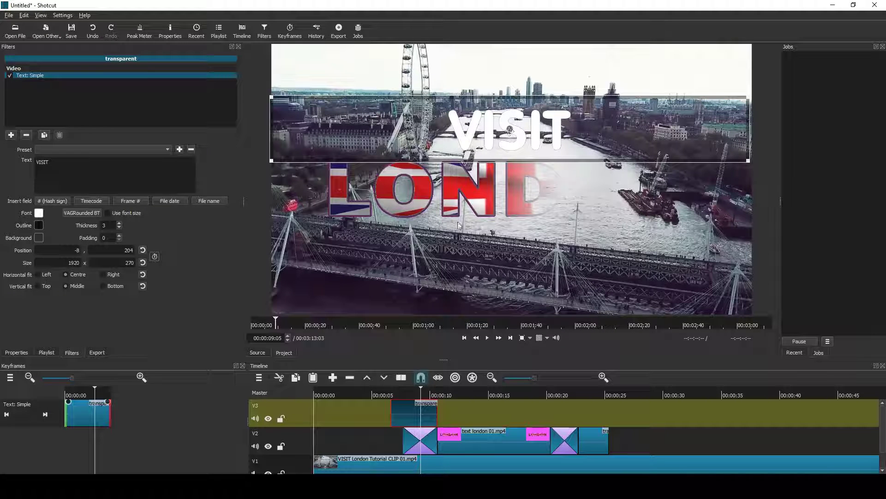
drag(436, 414, 517, 414)
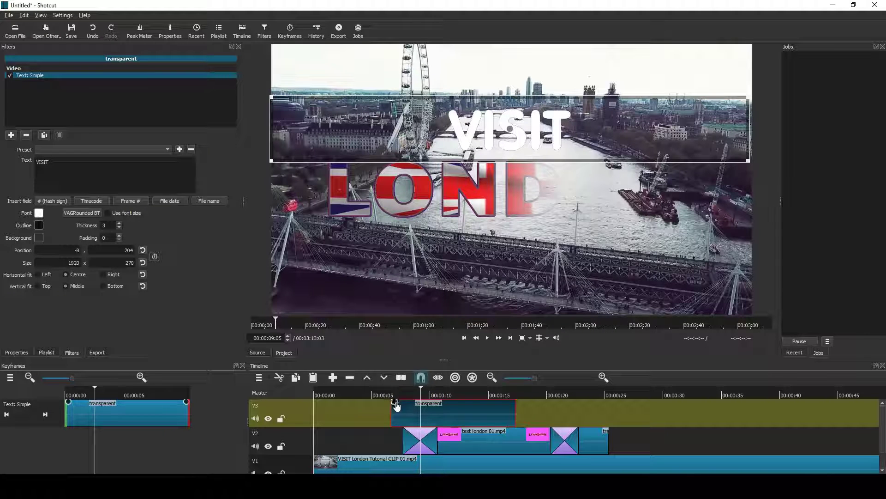
drag(396, 406, 522, 407)
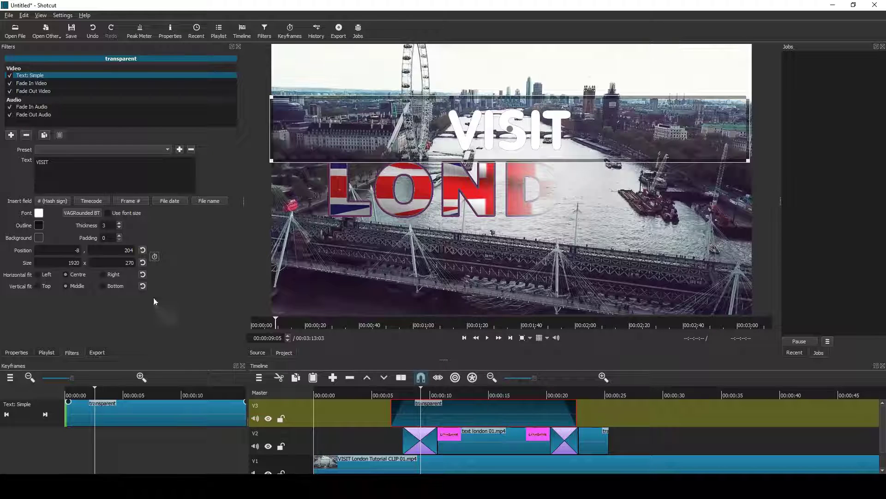
- Review the fade settings, set the VISIT font colour to blue, and preview the title
click(28, 84)
click(37, 92)
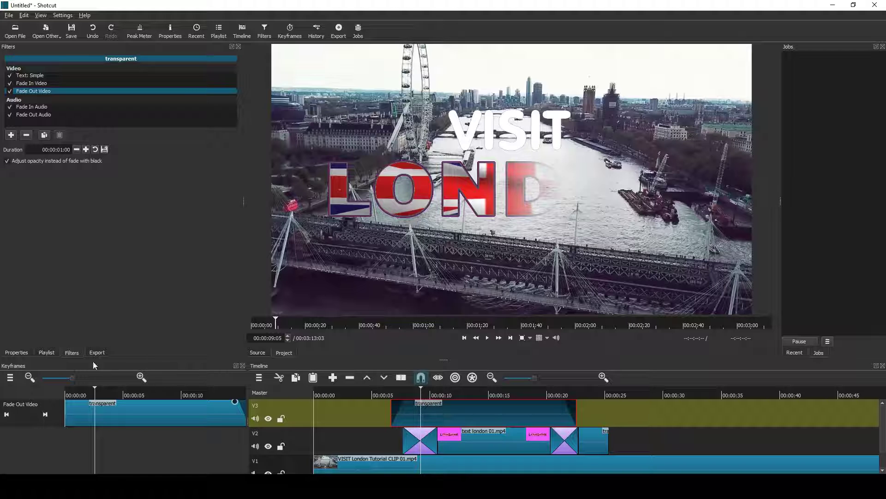
click(35, 76)
click(39, 214)
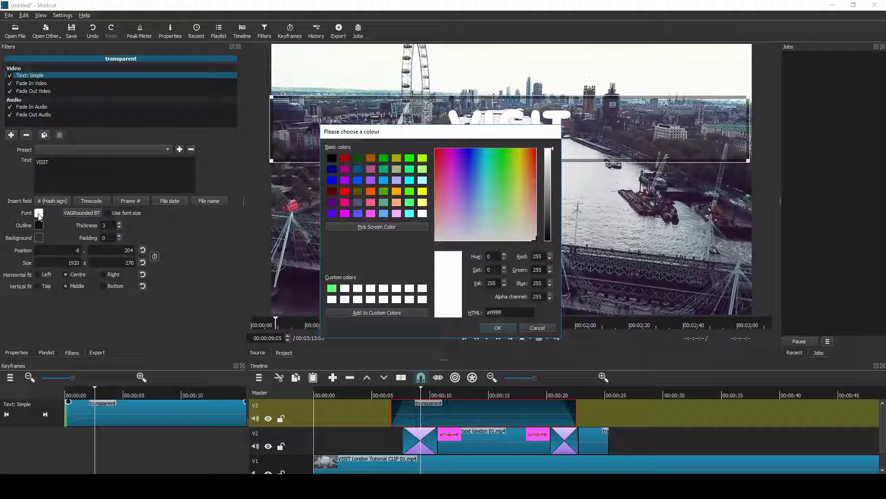
click(498, 327)
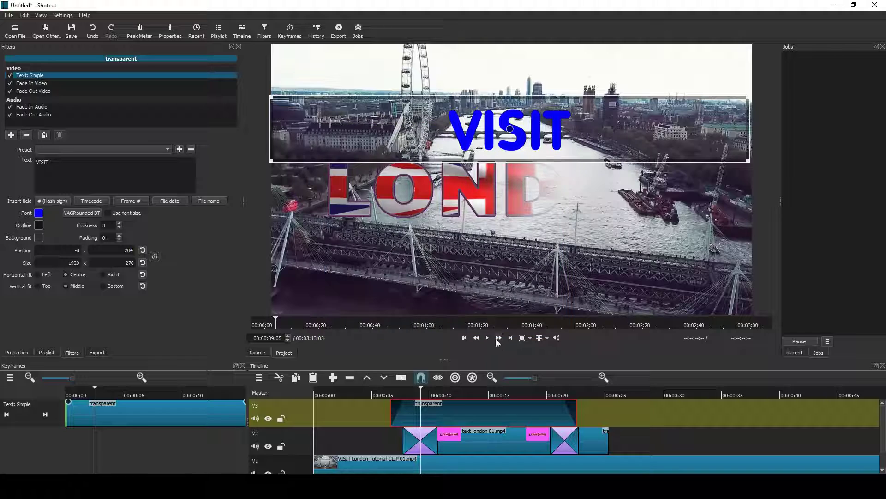
click(390, 394)
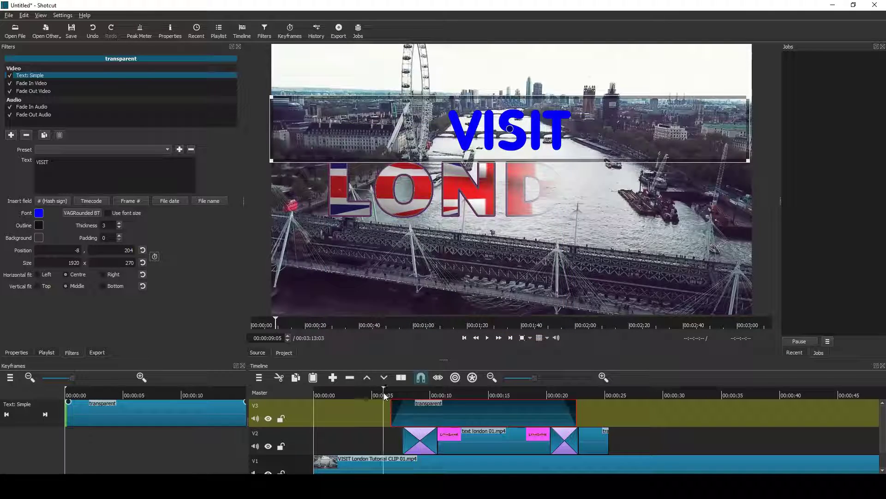
key(space)
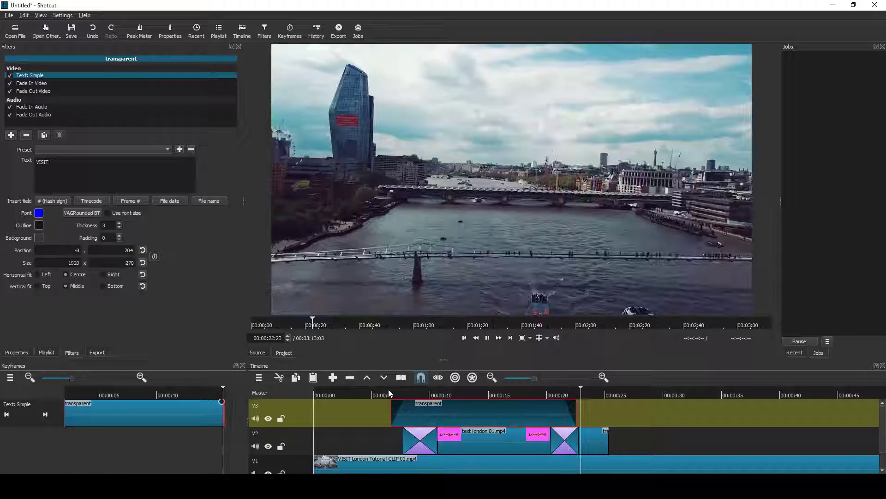
- Trim the V1 drone footage to start near three seconds, add a fade-in, and move it to zero
click(616, 392)
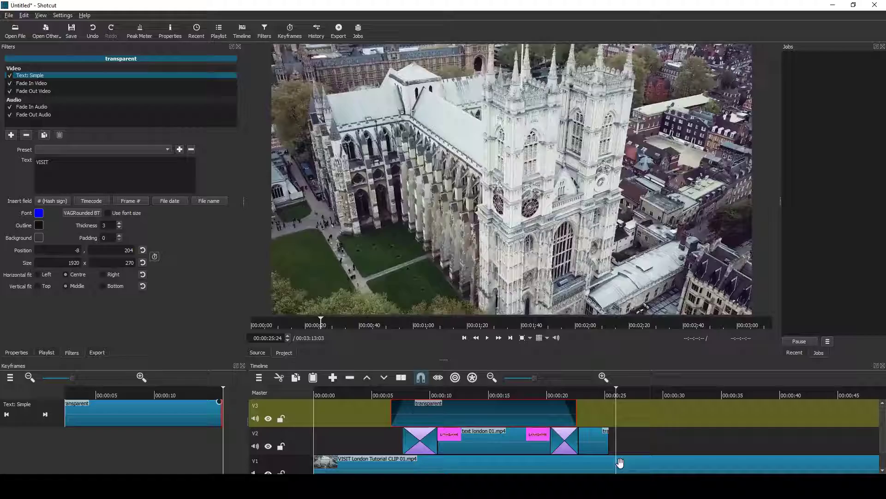
click(619, 467)
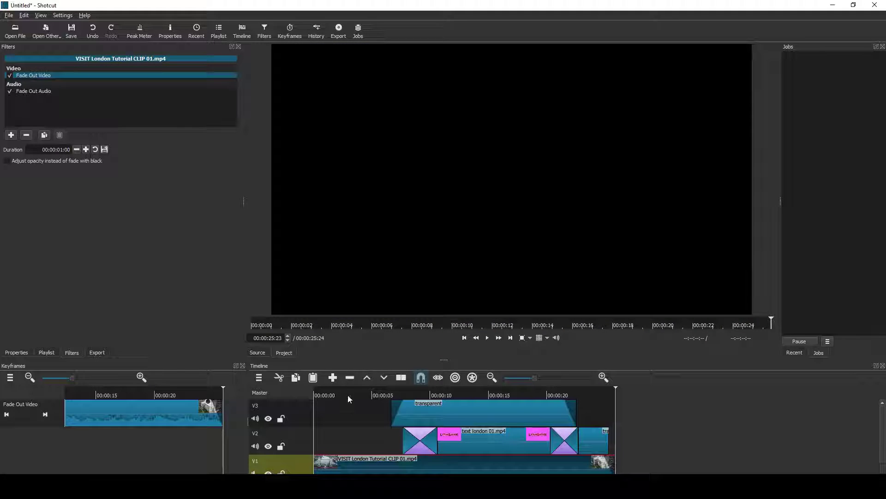
click(348, 395)
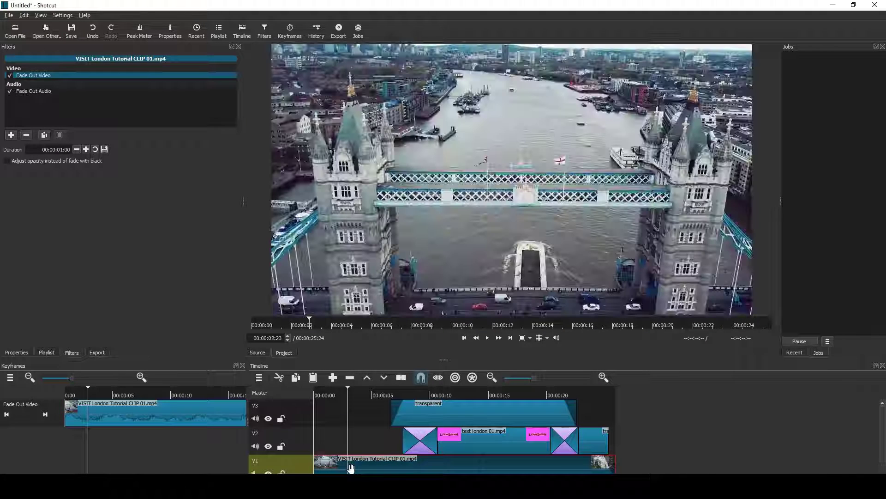
drag(352, 468, 352, 460)
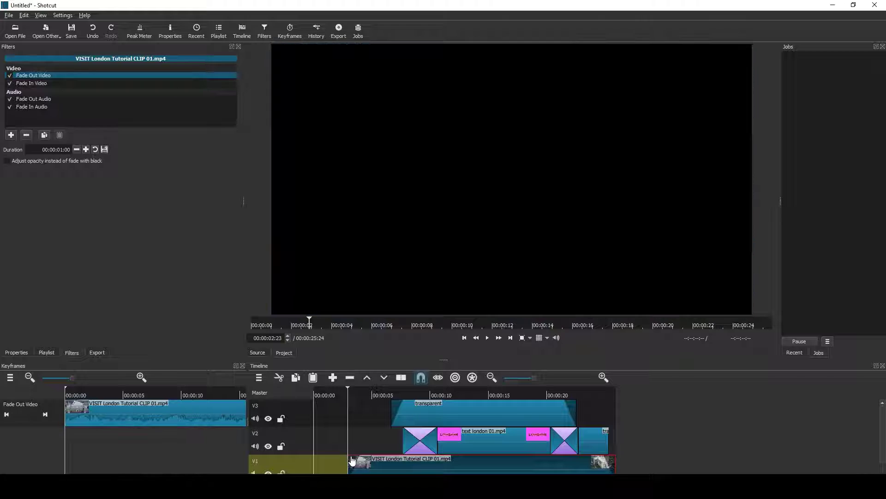
drag(476, 467, 434, 468)
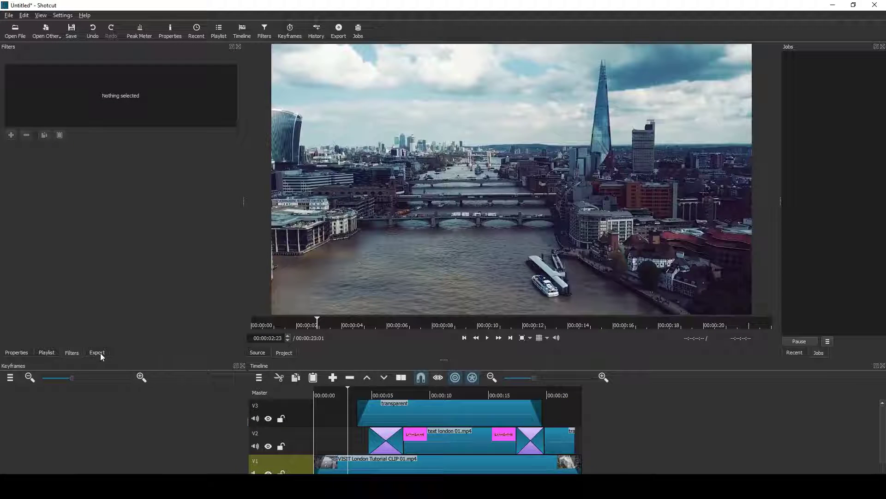
- Export the edit as an MP4 file named 'London title final'
click(97, 352)
click(130, 344)
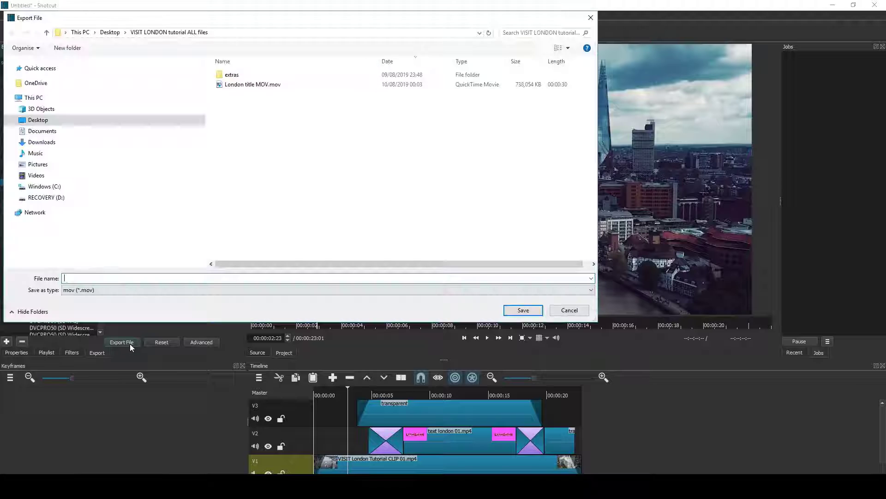
click(572, 310)
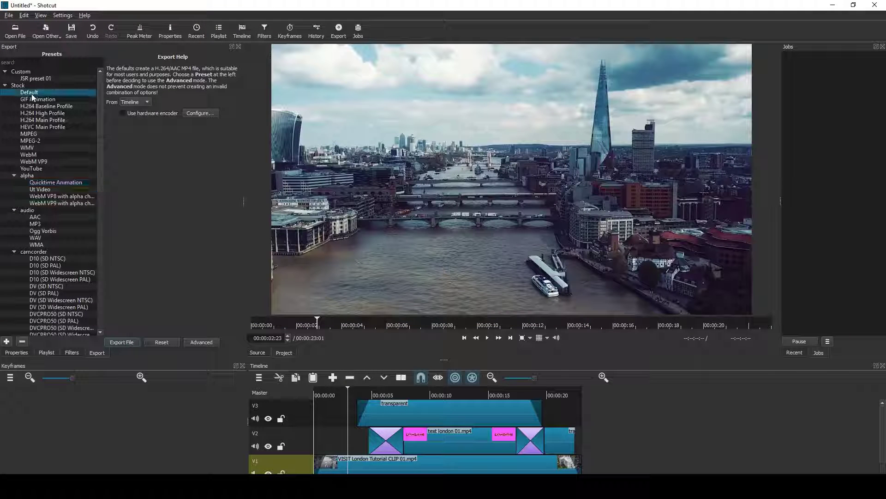
click(123, 341)
text(L)
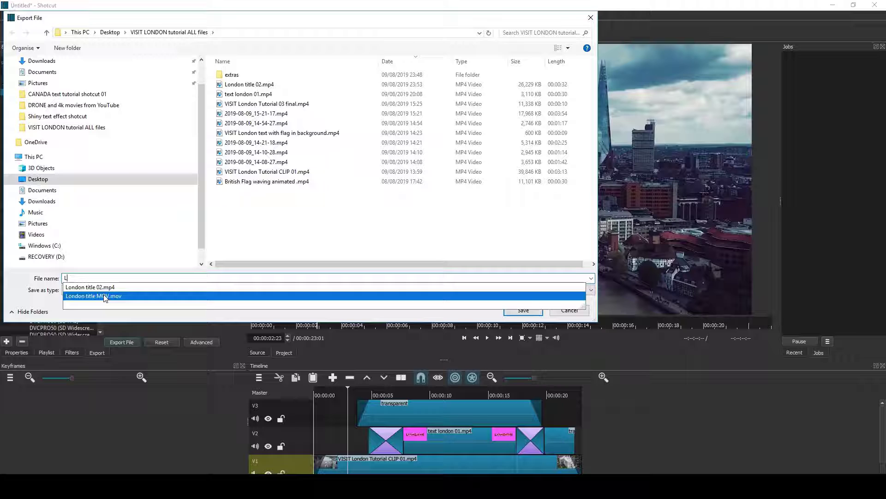
text(ondon title final)
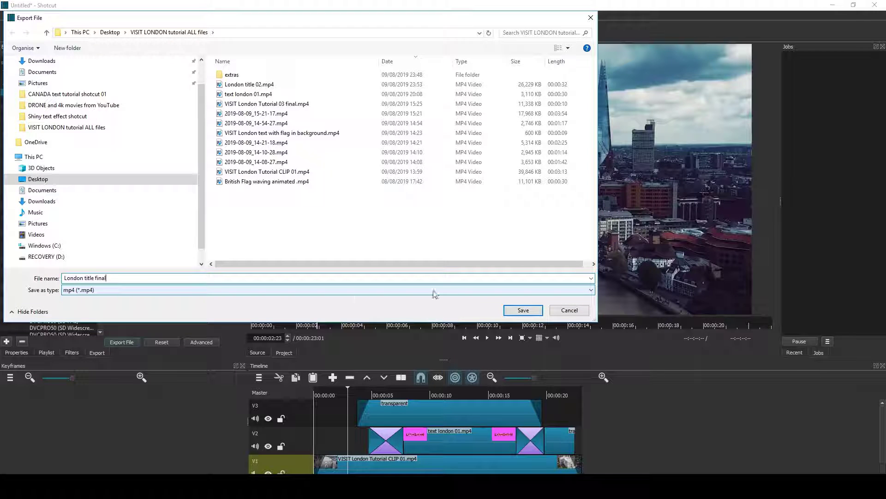
click(519, 307)
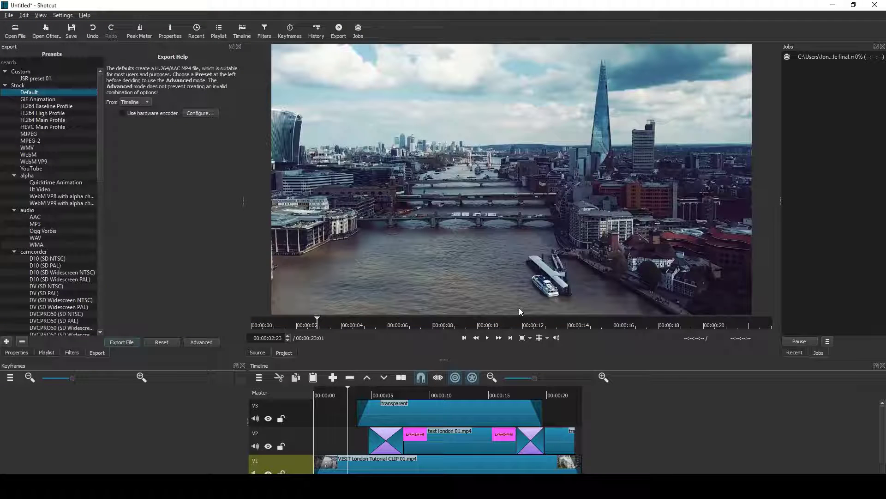